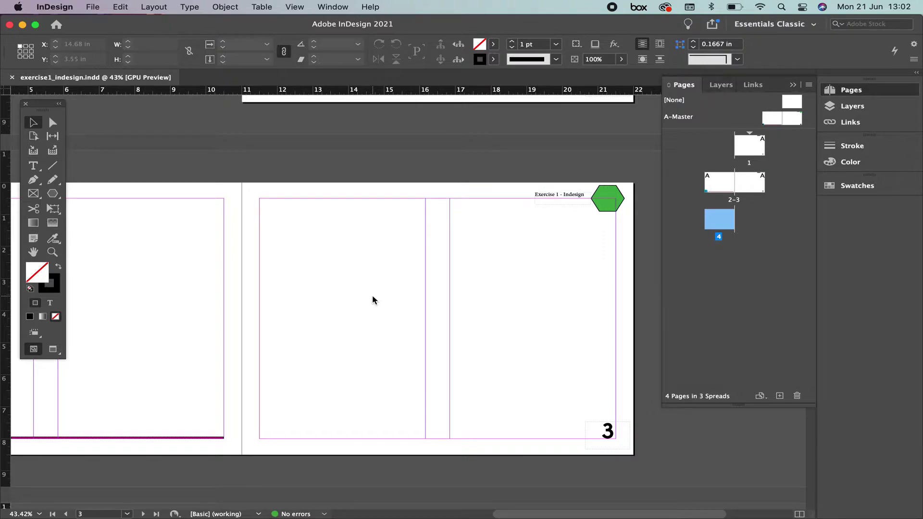
Open the File menu for exercise1_indesign.indd.
click(93, 6)
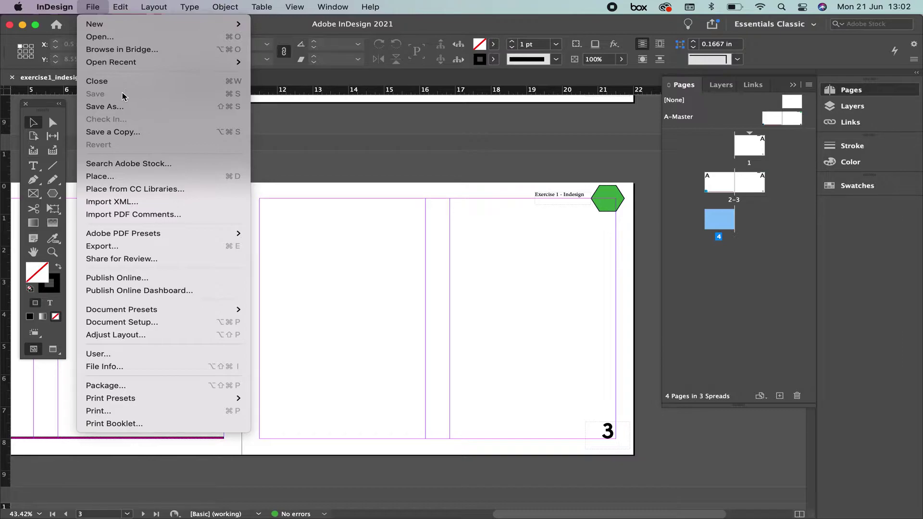
Start Save As for exercise1_indesign, confirm Desktop — iCloud as destination, and review the format list.
click(104, 109)
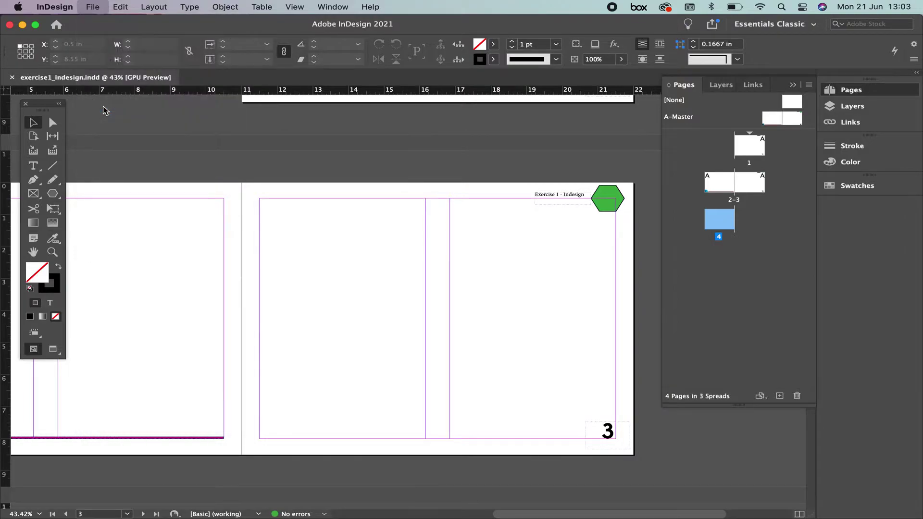
drag(352, 98, 283, 106)
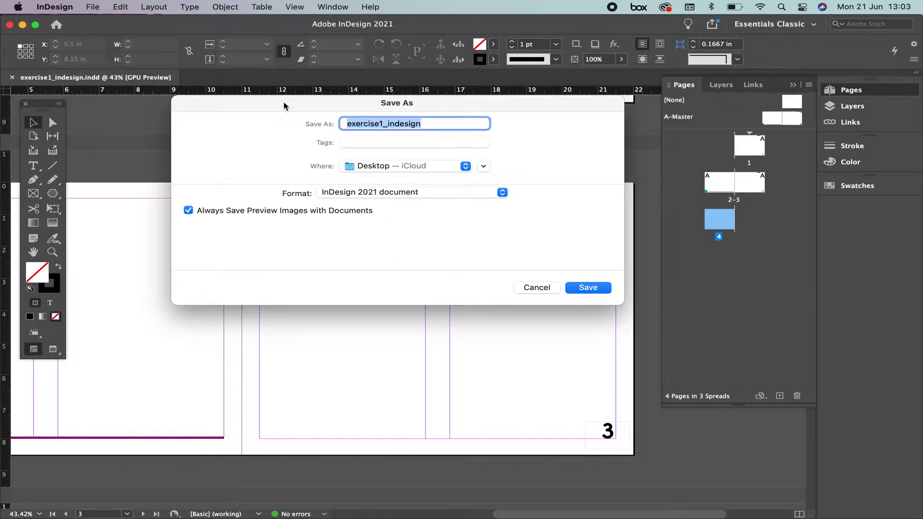
click(431, 126)
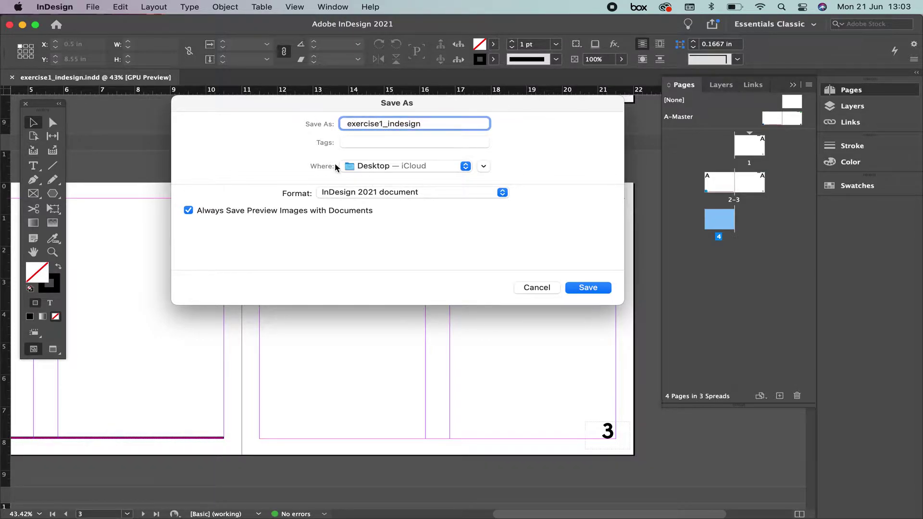
click(380, 167)
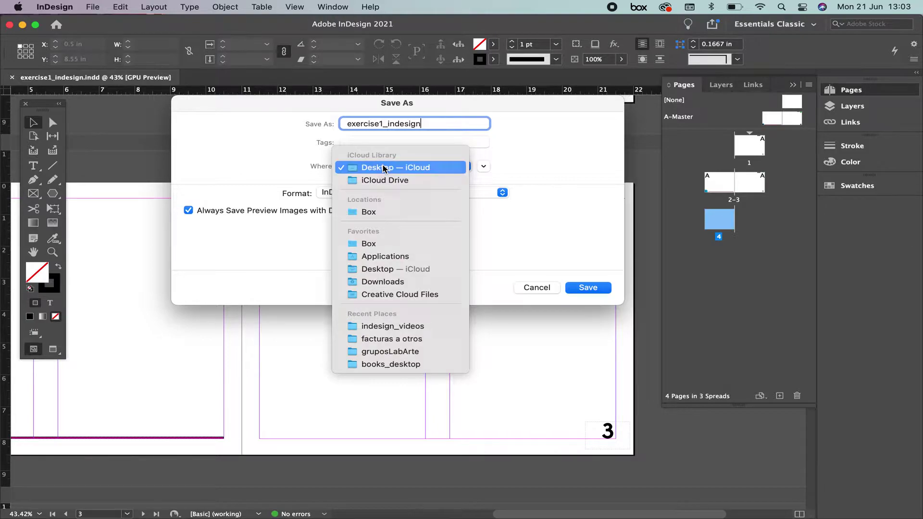
click(383, 167)
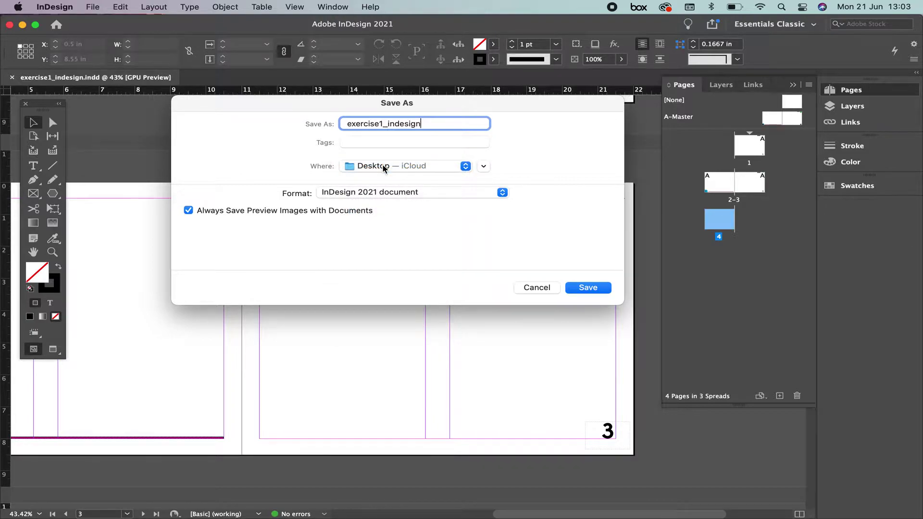
click(337, 195)
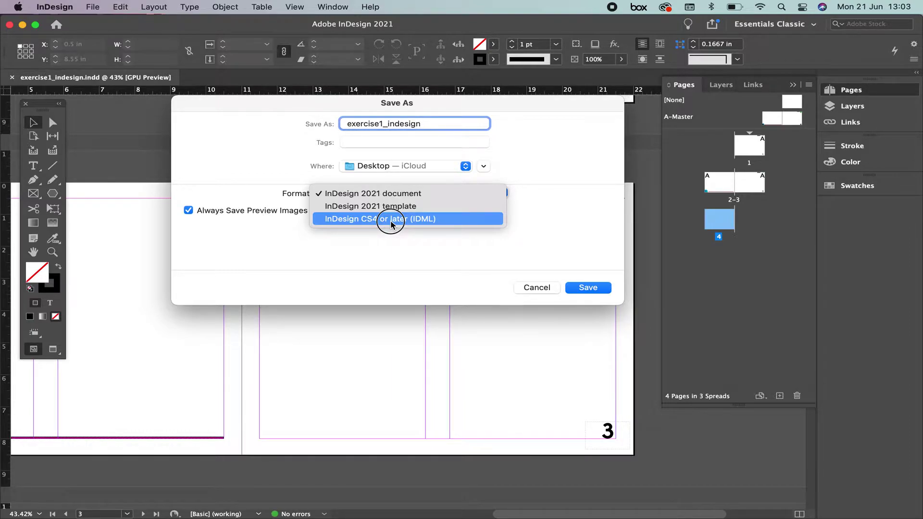
Save the layout as an InDesign 2021 document named exercise1b_indesign.
click(397, 196)
click(383, 123)
text(b)
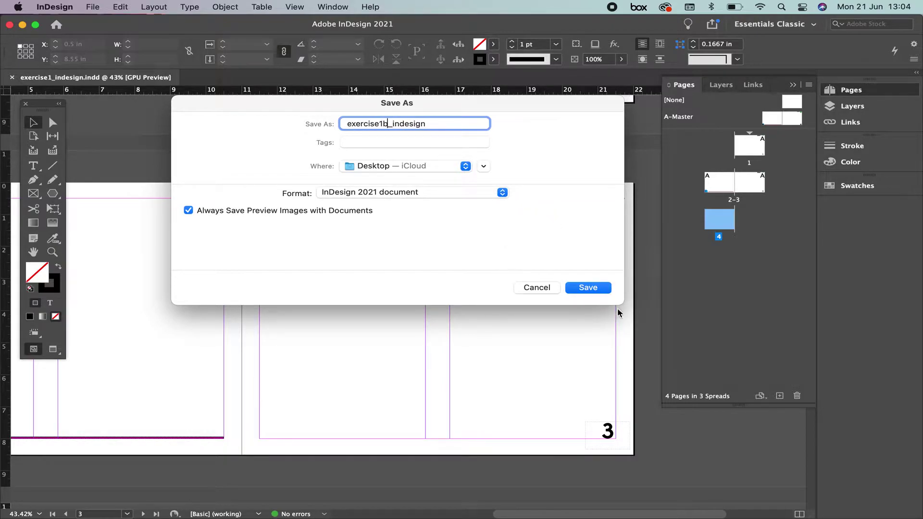
click(586, 289)
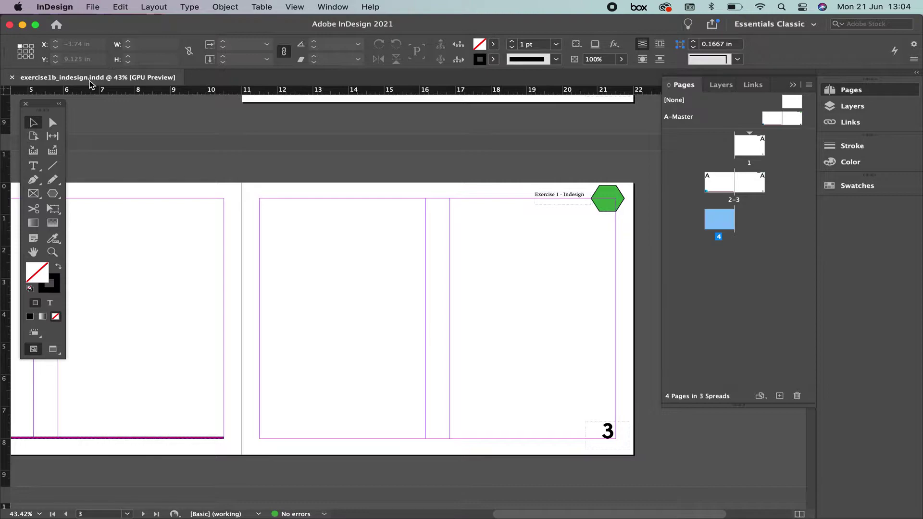
click(90, 5)
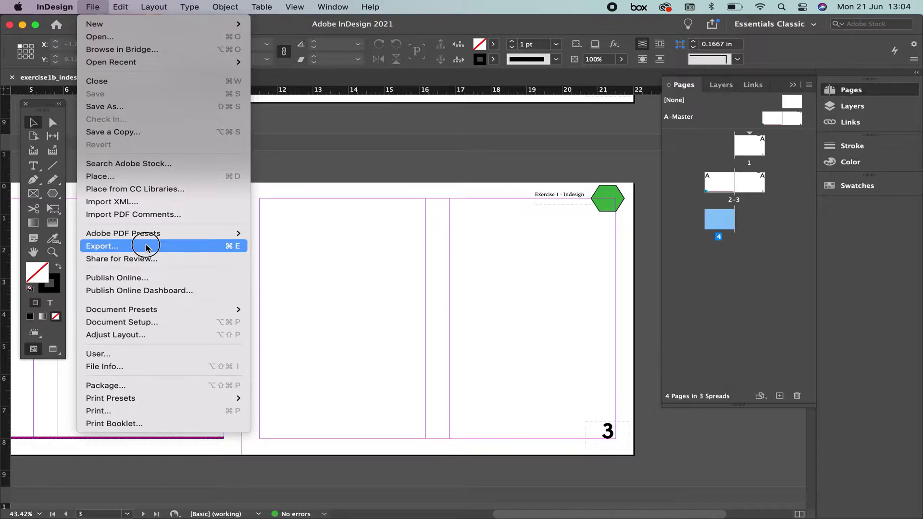
Export exercise1b_indesign as Adobe PDF (Print) to Desktop — iCloud.
click(145, 247)
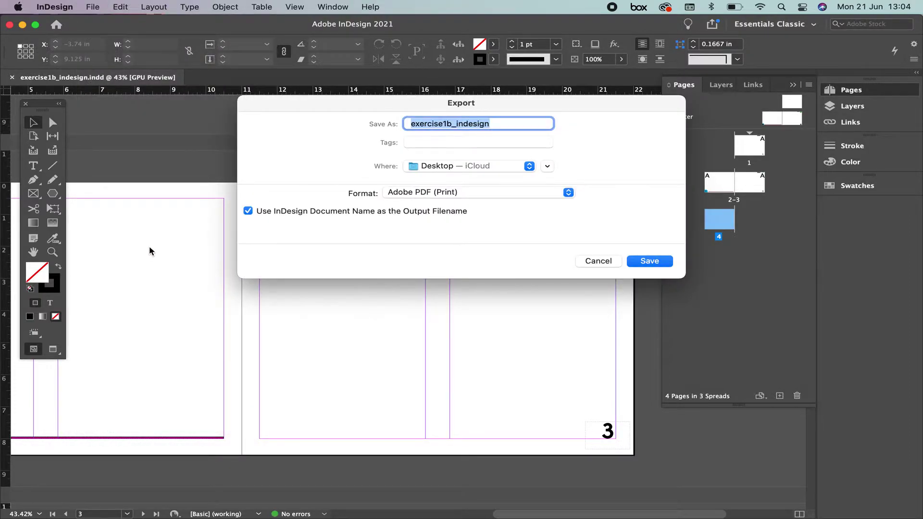
drag(361, 107, 319, 97)
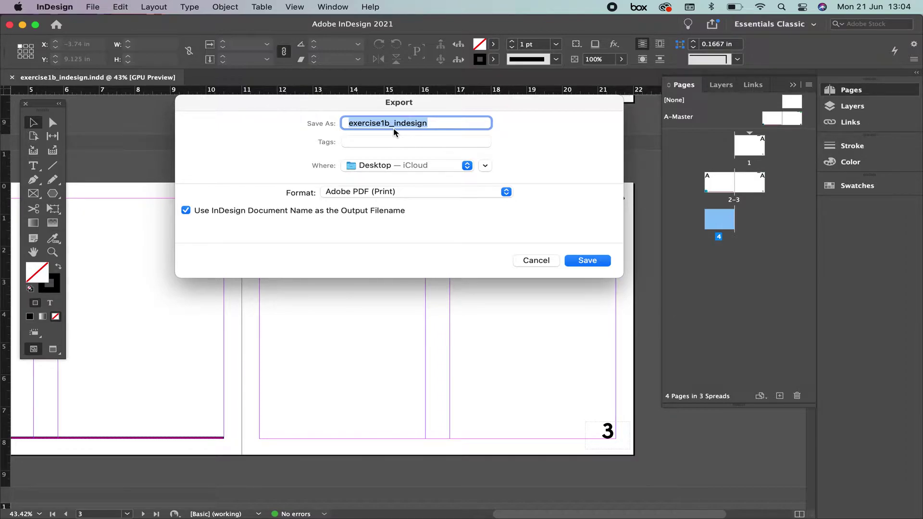
click(394, 164)
click(393, 166)
click(365, 193)
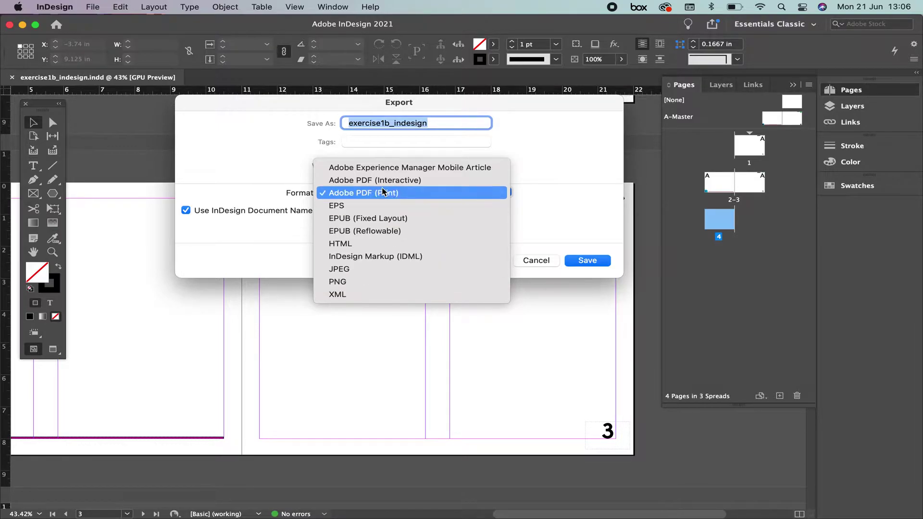
click(366, 194)
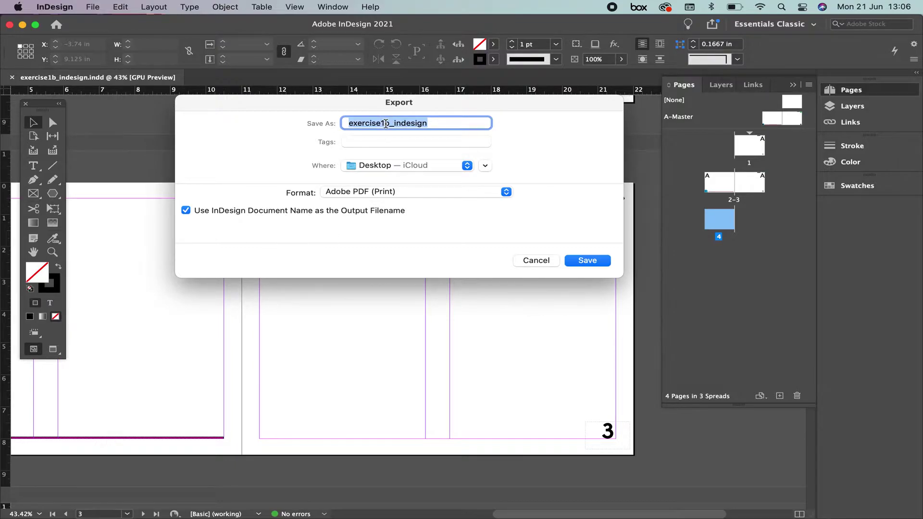
click(589, 264)
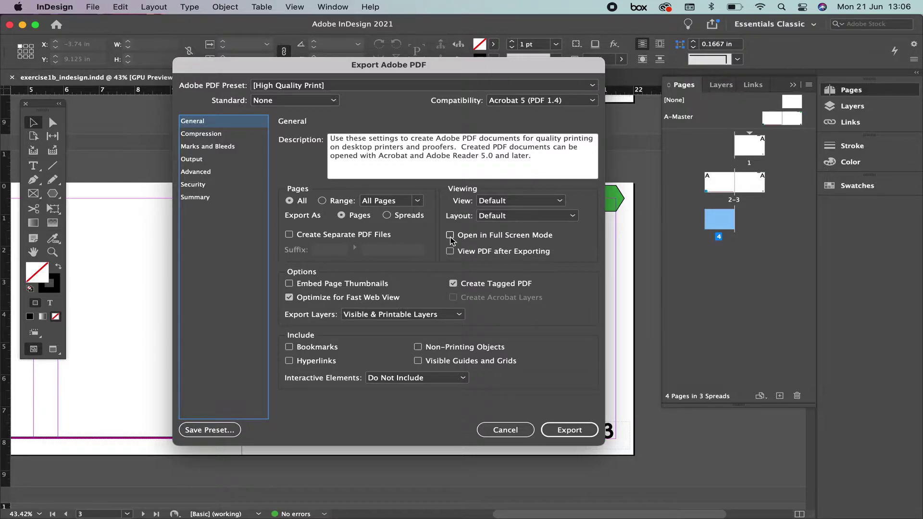
Enable Open in Full Screen Mode for the PDF export.
click(451, 236)
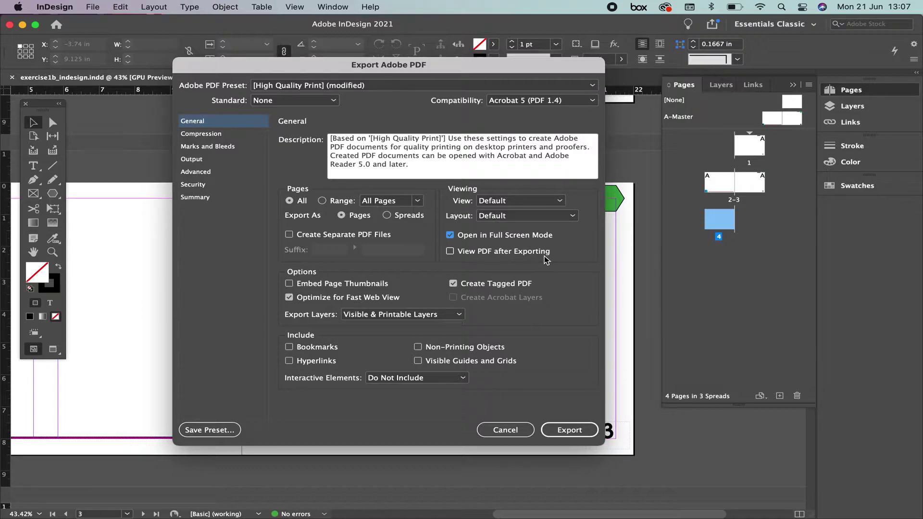
Turn on View PDF after Exporting and export all layers.
click(451, 252)
click(459, 315)
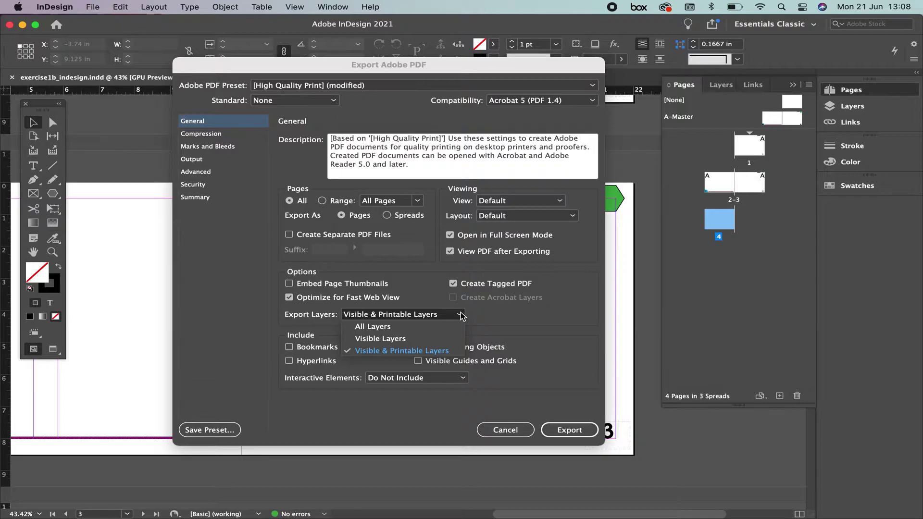
click(422, 325)
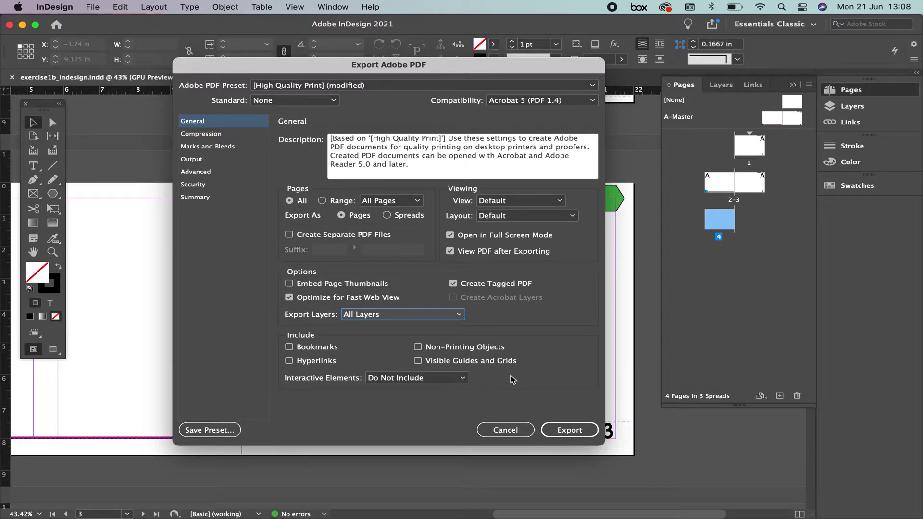
Leave bookmarks and hyperlinks out and keep Interactive Elements at Do Not Include.
click(289, 347)
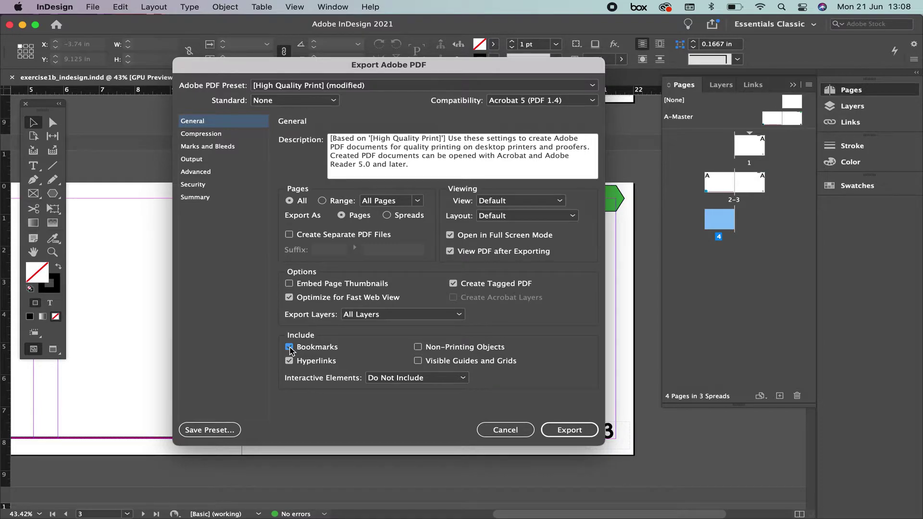
click(289, 347)
click(291, 362)
click(385, 379)
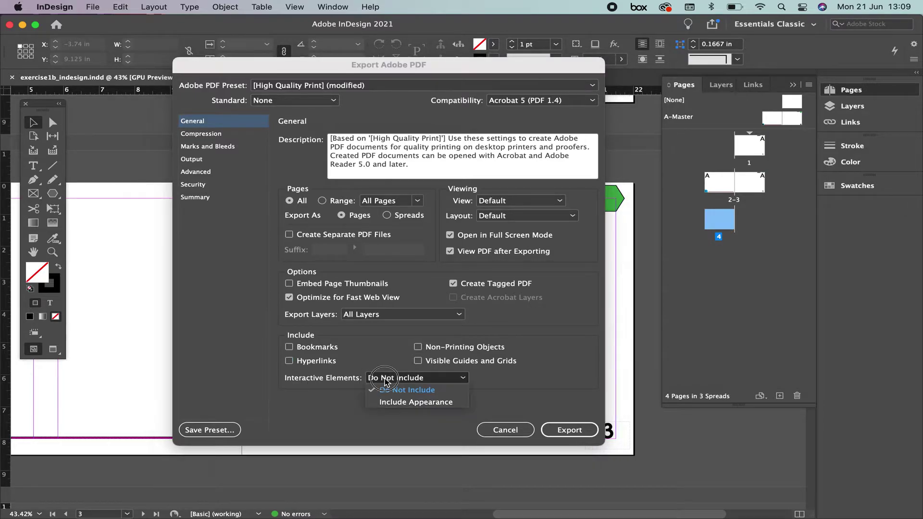
click(396, 391)
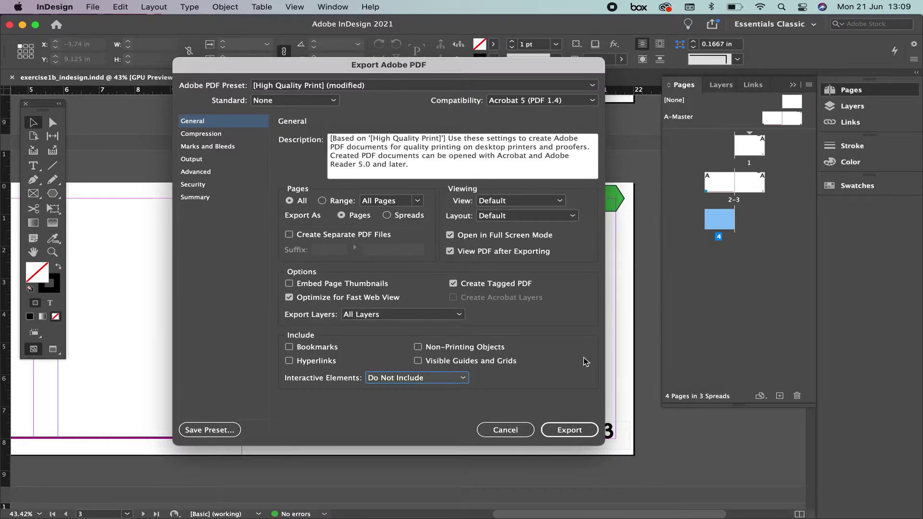
Set the PDF compatibility to Acrobat 8/9 (PDF 1.7).
click(565, 100)
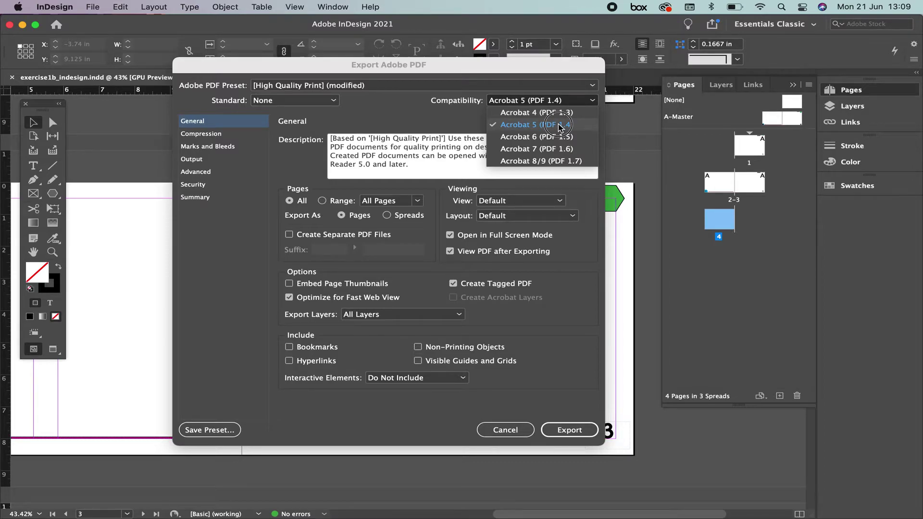
click(555, 162)
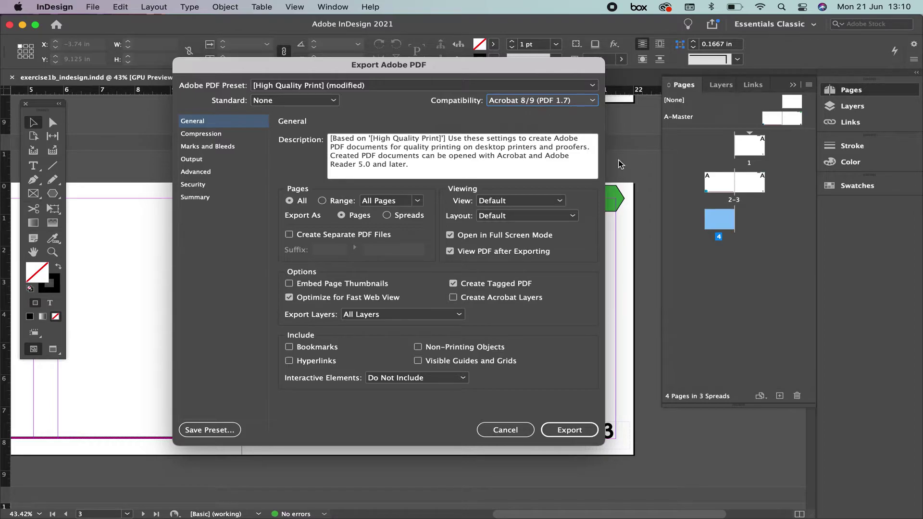
Set colour images to Average Downsampling to 300 ppi with Compression None.
click(209, 139)
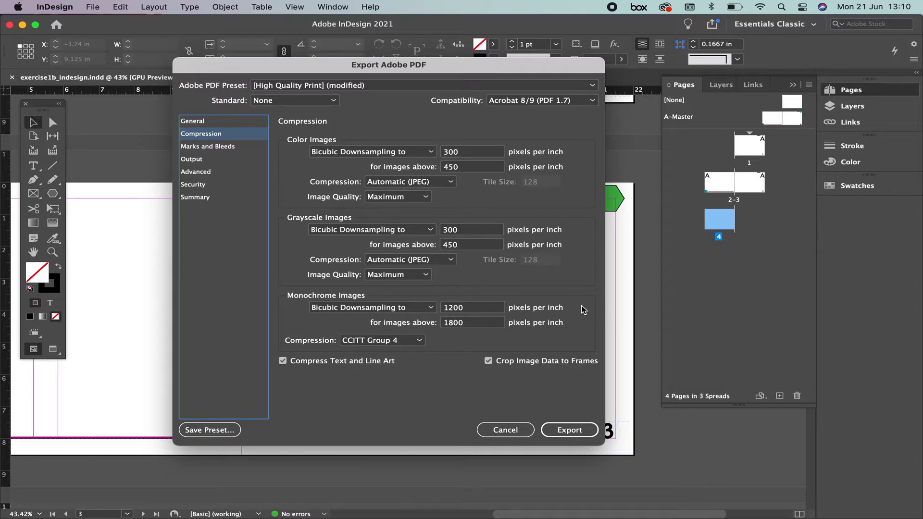
click(431, 152)
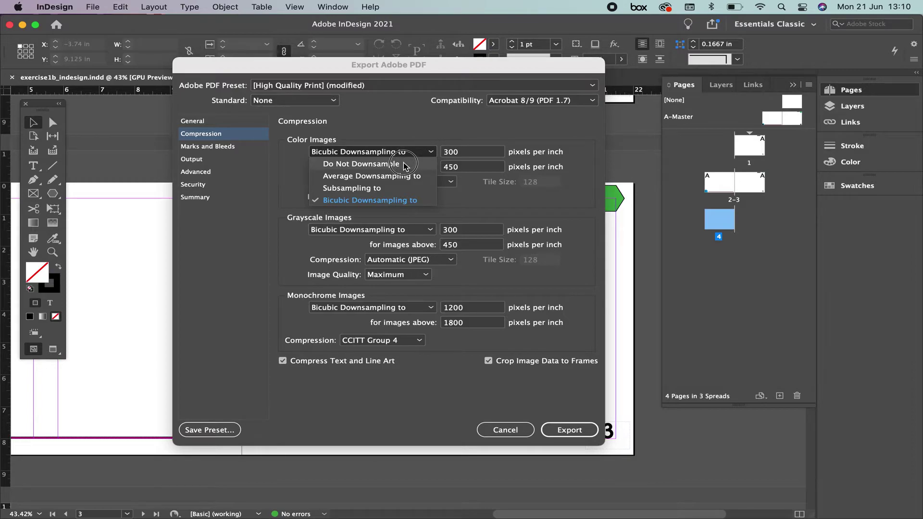
click(403, 165)
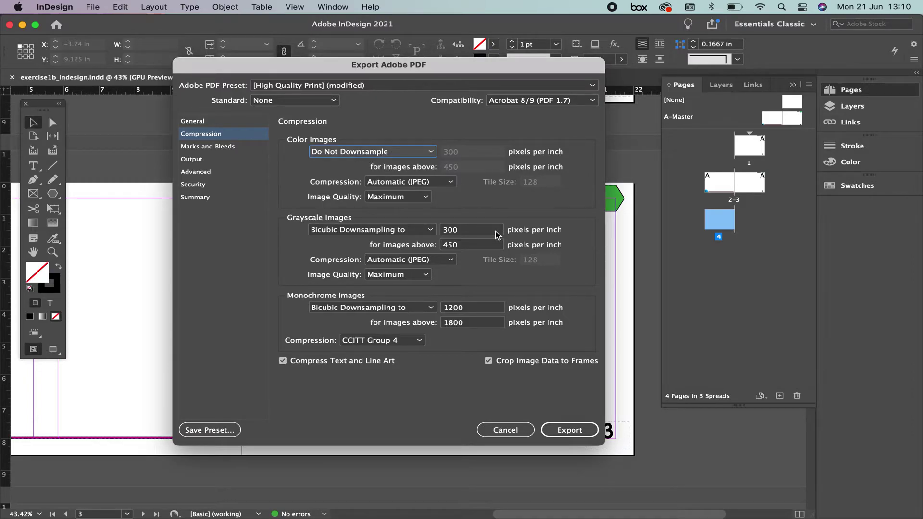
click(449, 182)
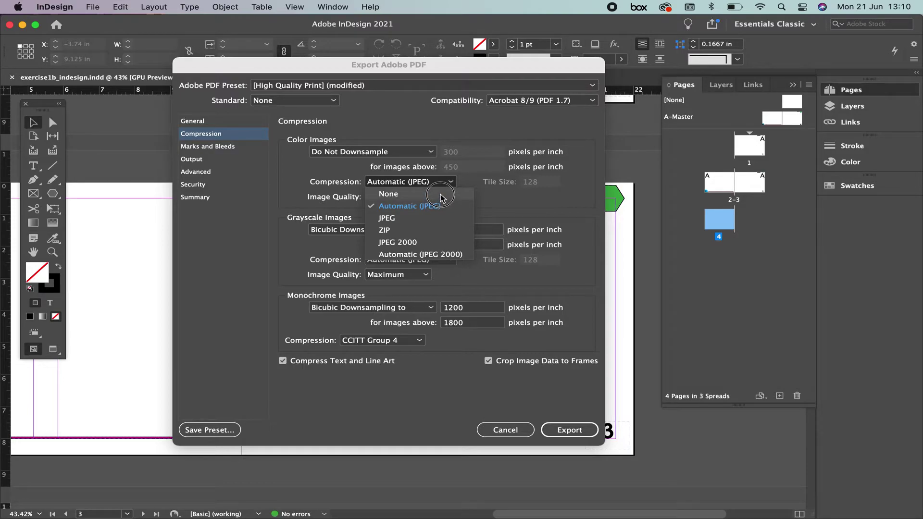
click(439, 194)
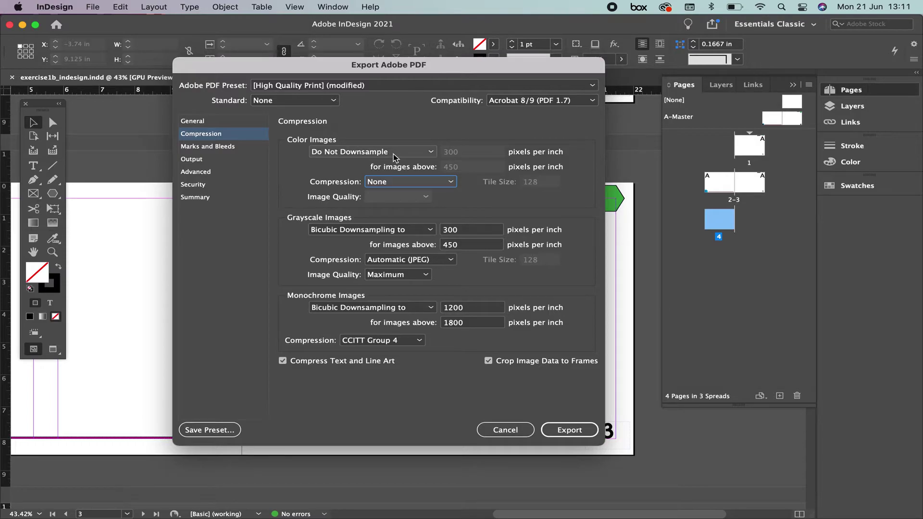
click(433, 152)
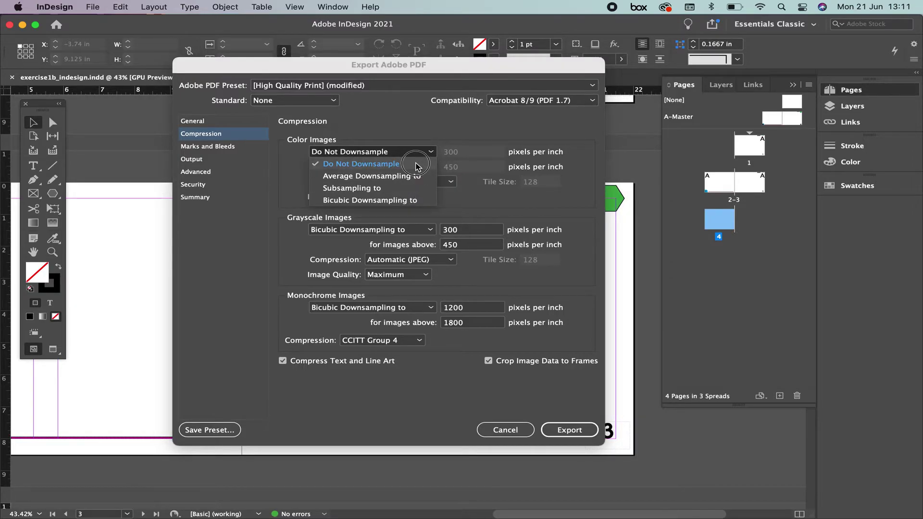
click(388, 176)
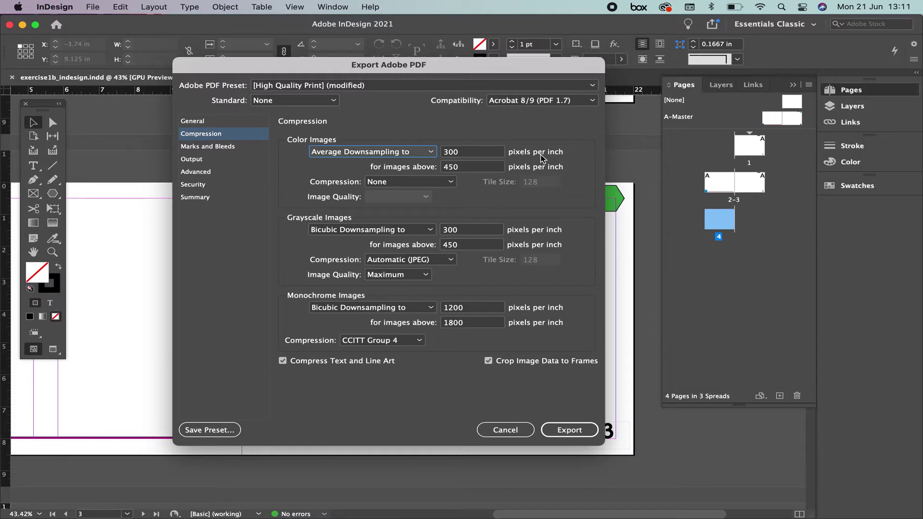
Give grayscale images Average Downsampling with ZIP compression.
click(331, 231)
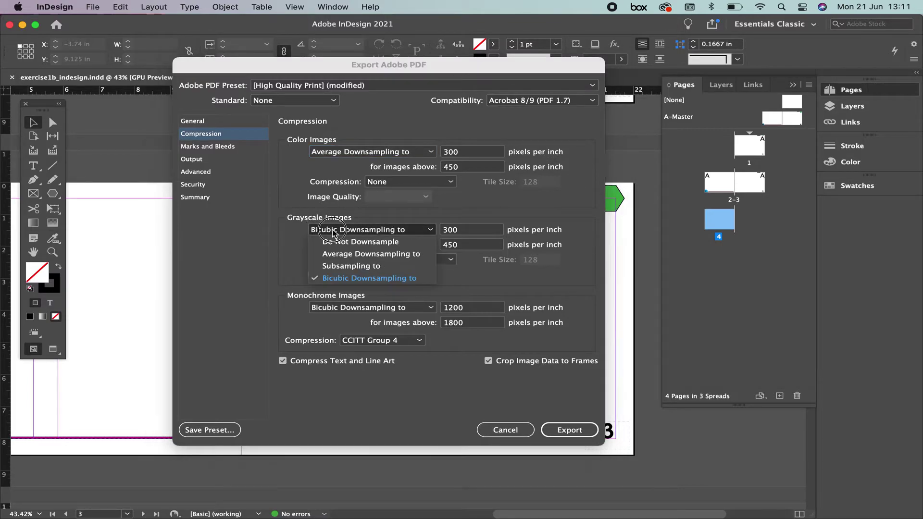
click(344, 254)
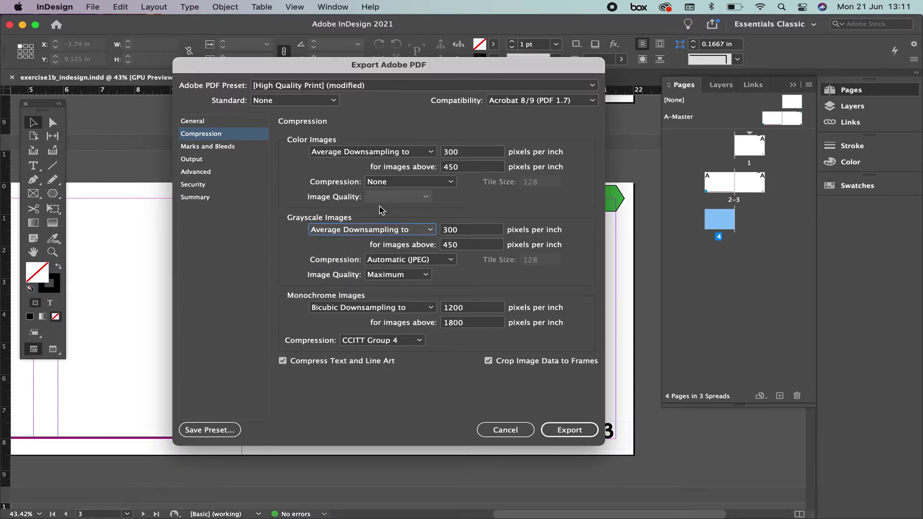
click(399, 260)
click(389, 272)
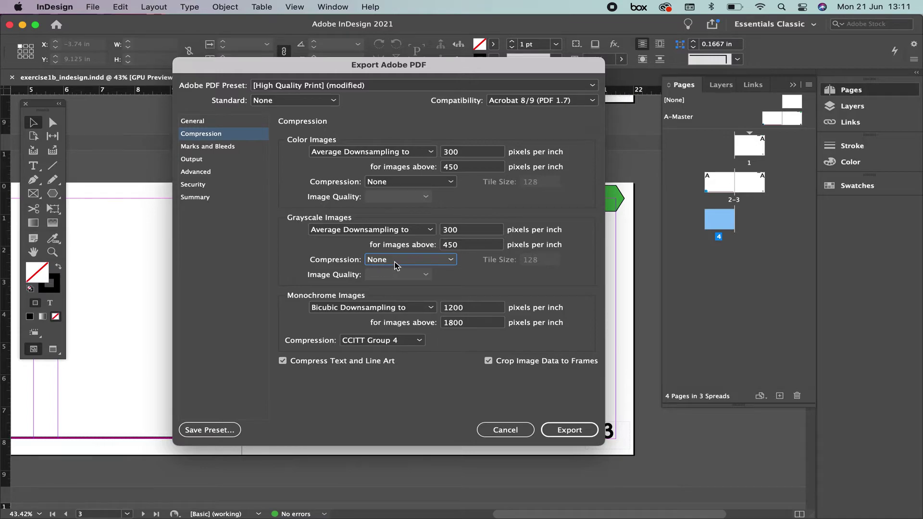
click(396, 265)
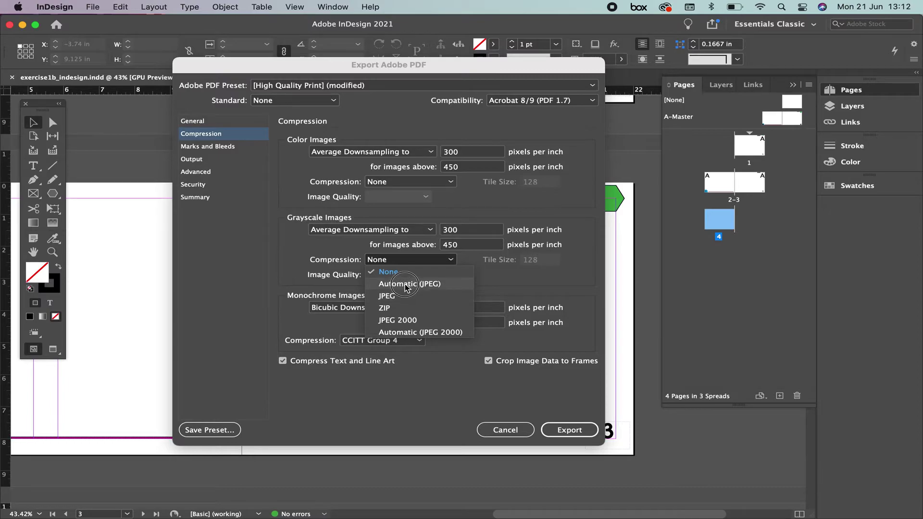
click(396, 309)
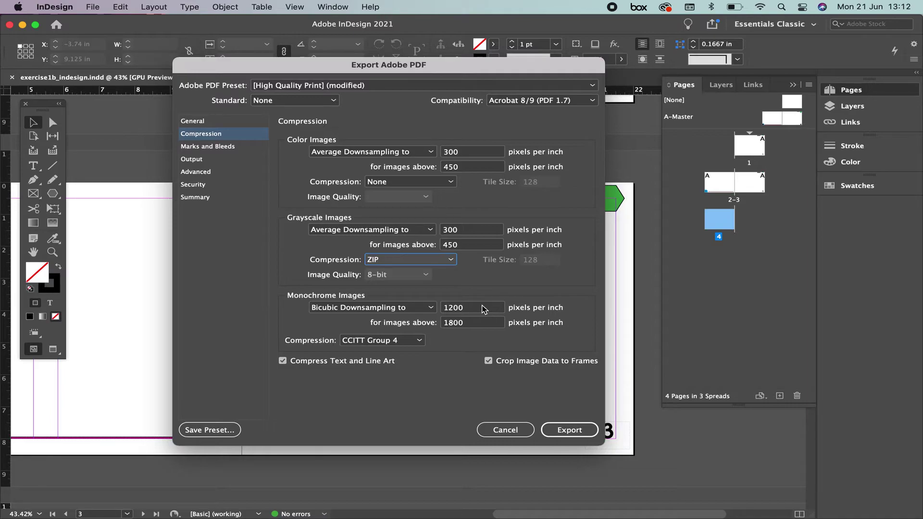
Set monochrome images to Do Not Downsample with Compression None, keeping text and line art compressed.
click(388, 309)
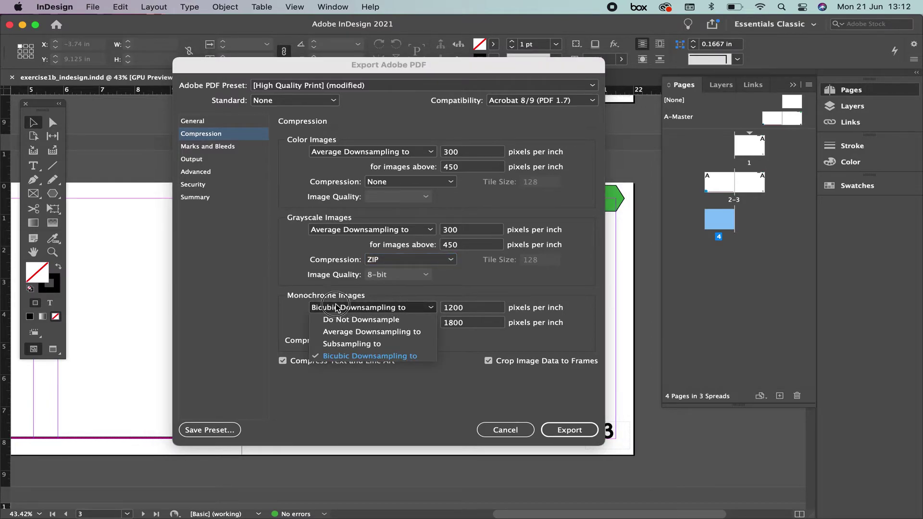
click(368, 321)
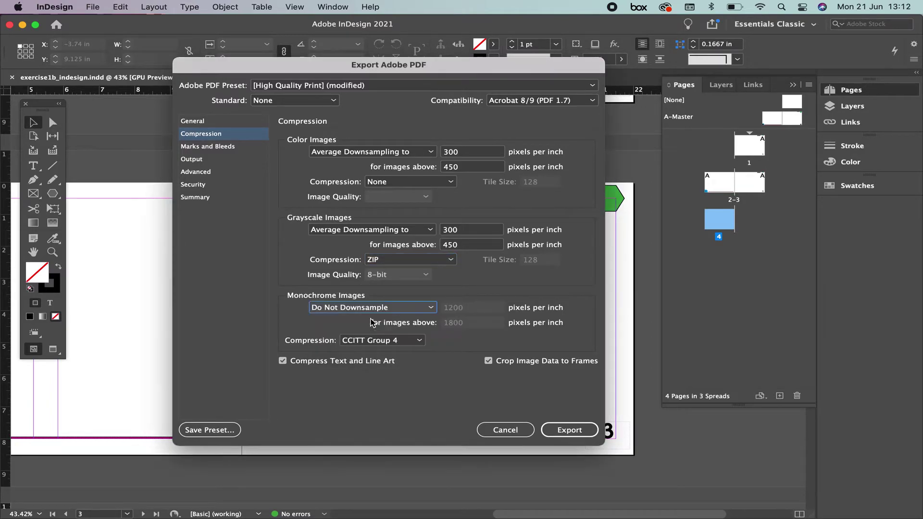
click(422, 341)
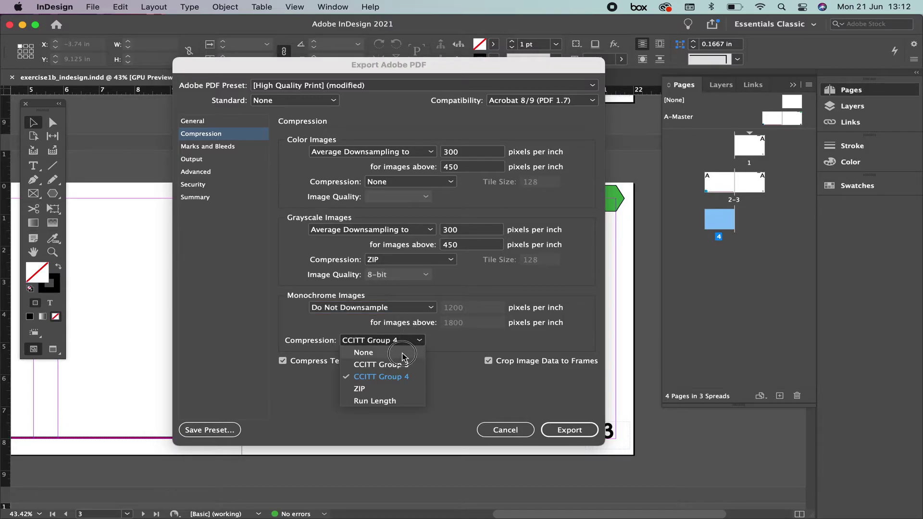
click(406, 353)
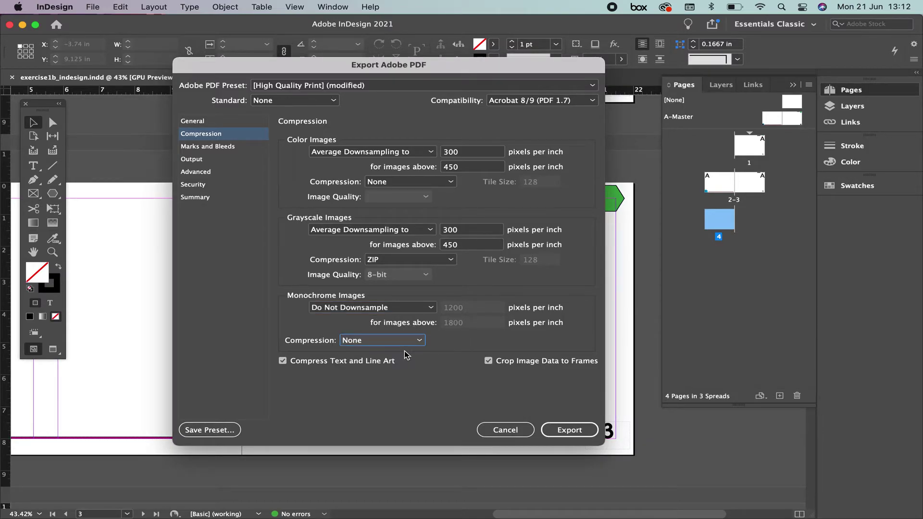
click(283, 360)
click(283, 360)
Enable All Printer's Marks on the Marks and Bleeds page.
click(207, 151)
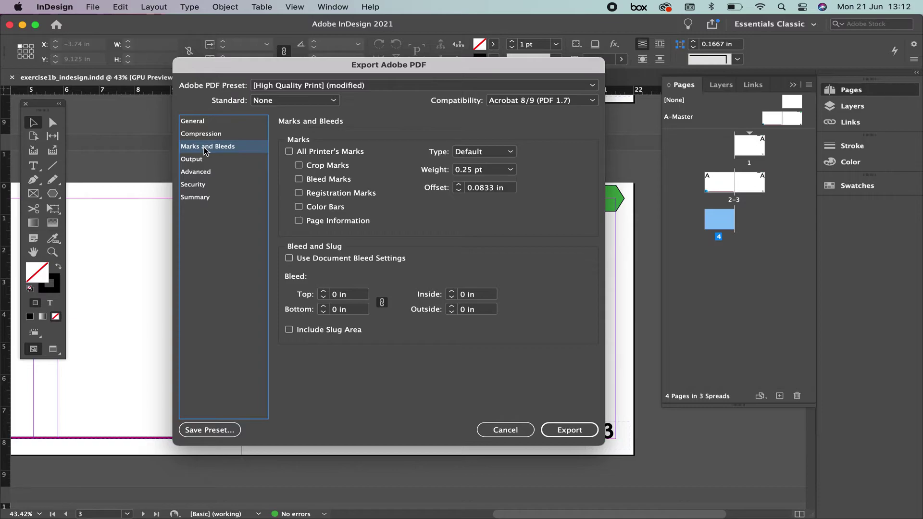
click(289, 152)
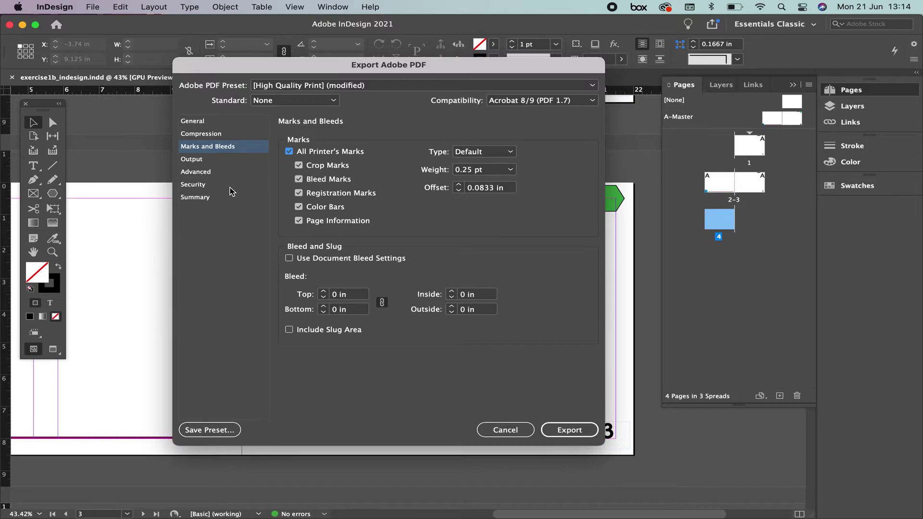
In Security, require a document open password and a separate permissions password.
click(198, 186)
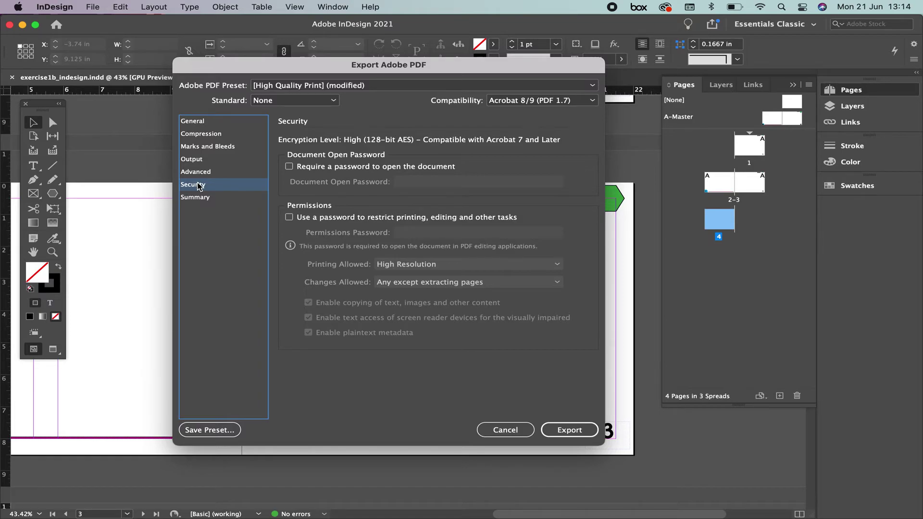
click(289, 167)
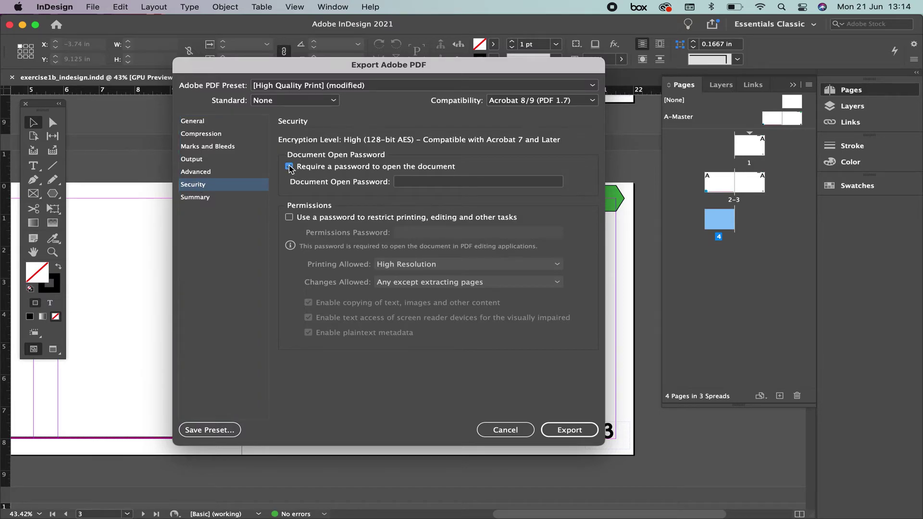
click(414, 181)
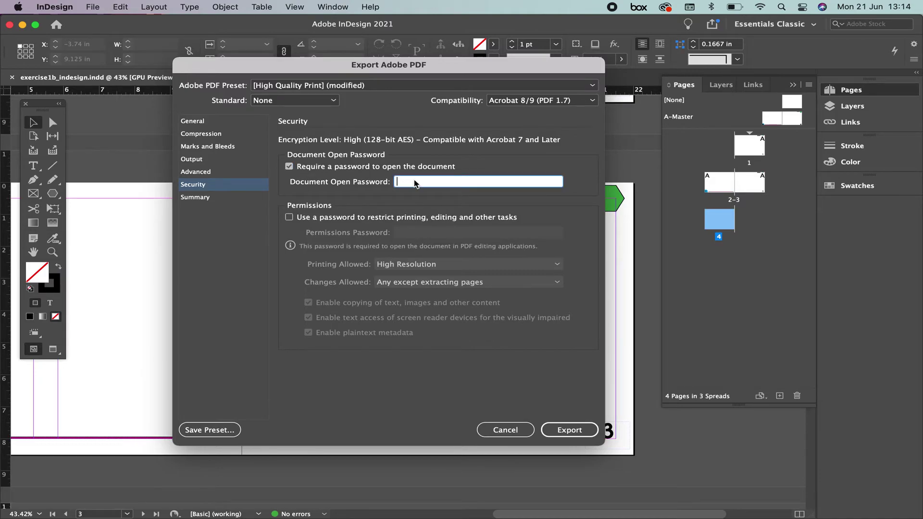
text(1234)
click(289, 218)
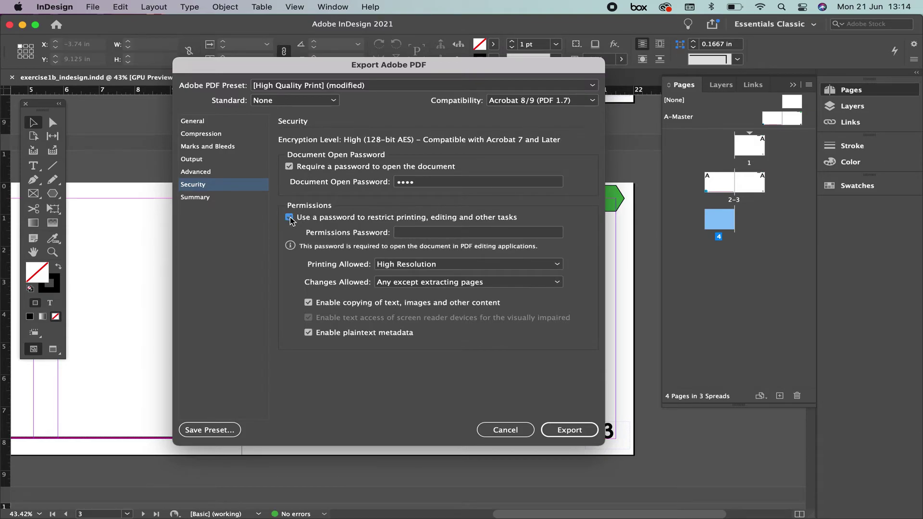
click(408, 232)
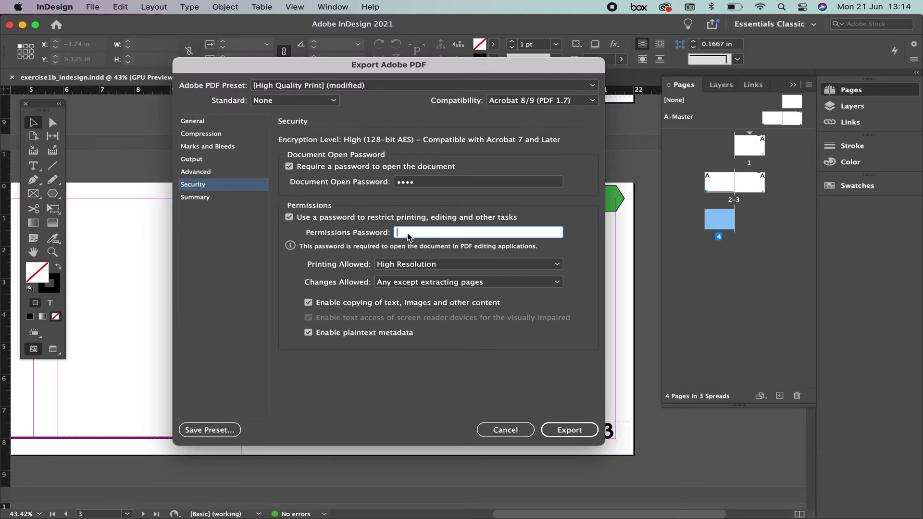
text(•••••)
Set both Printing Allowed and Changes Allowed to None.
click(418, 264)
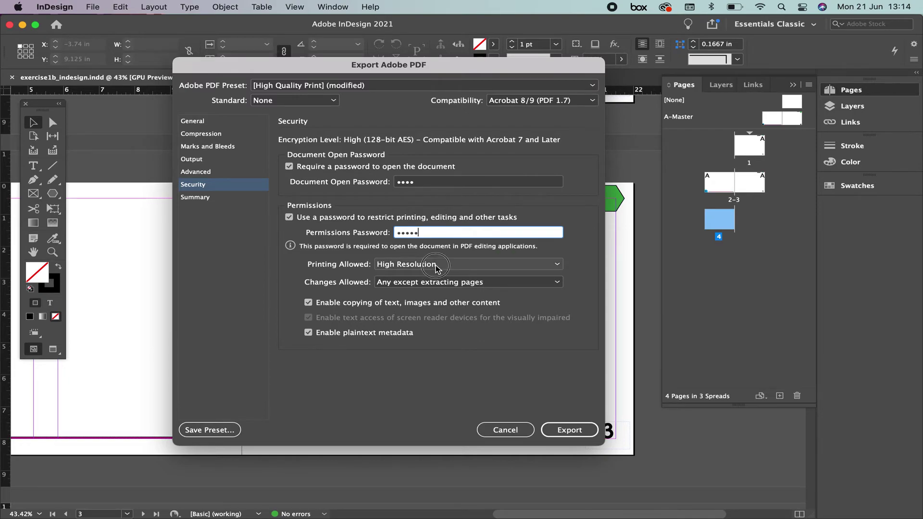
click(430, 278)
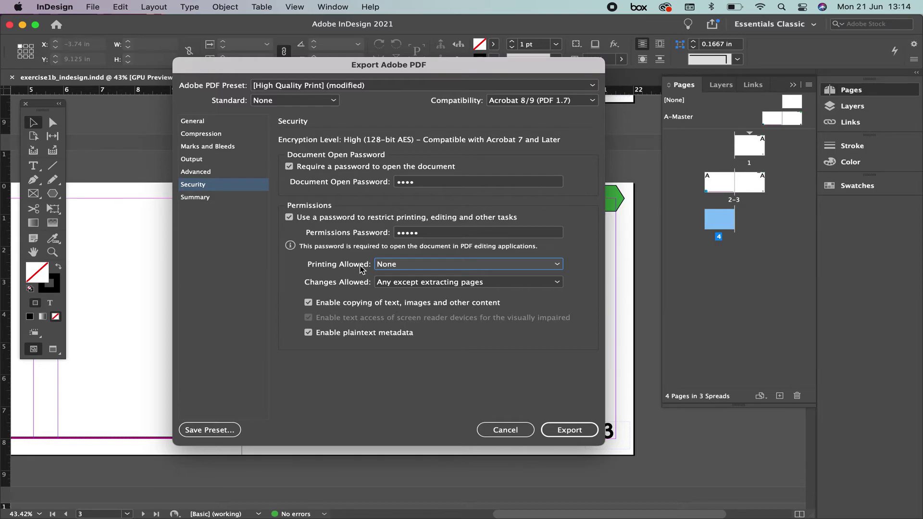
click(399, 263)
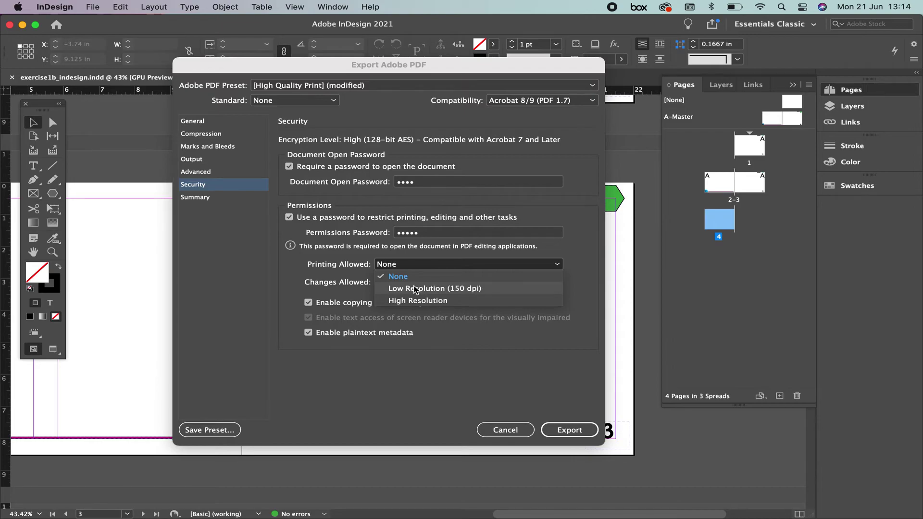
click(410, 277)
click(395, 285)
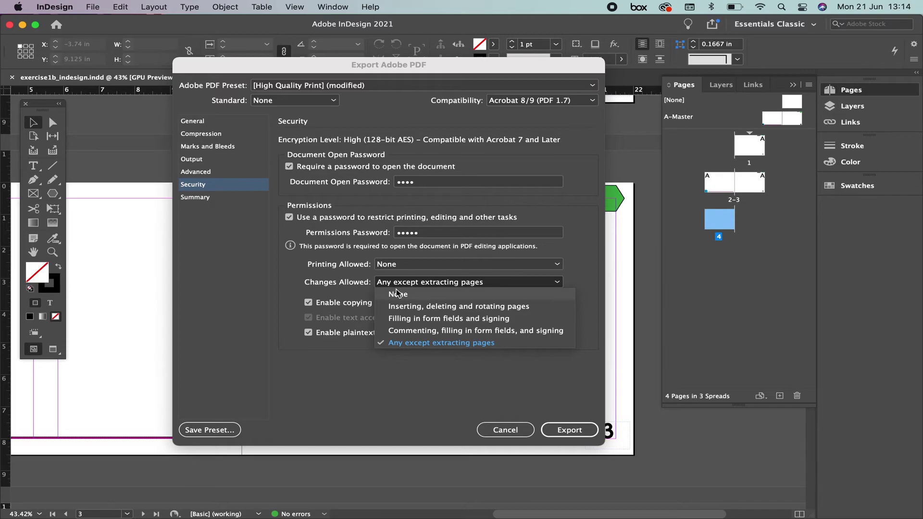
click(397, 293)
click(398, 285)
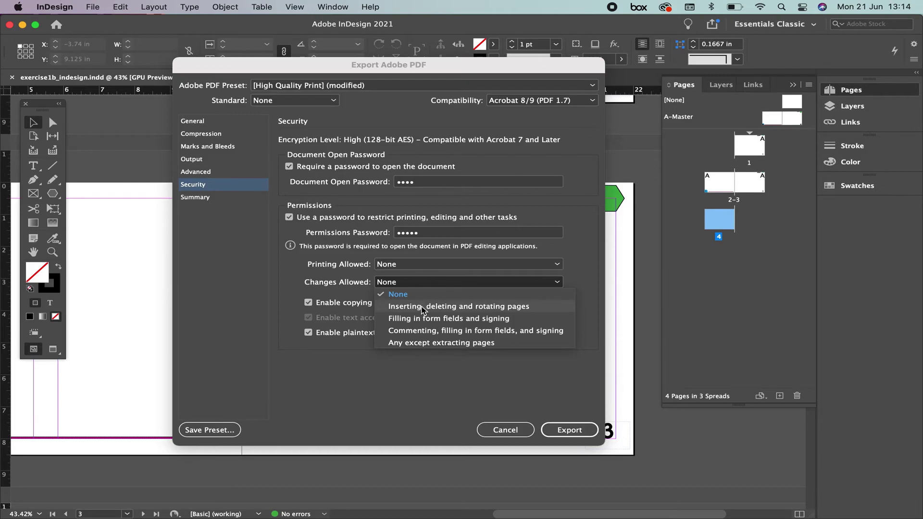
click(398, 294)
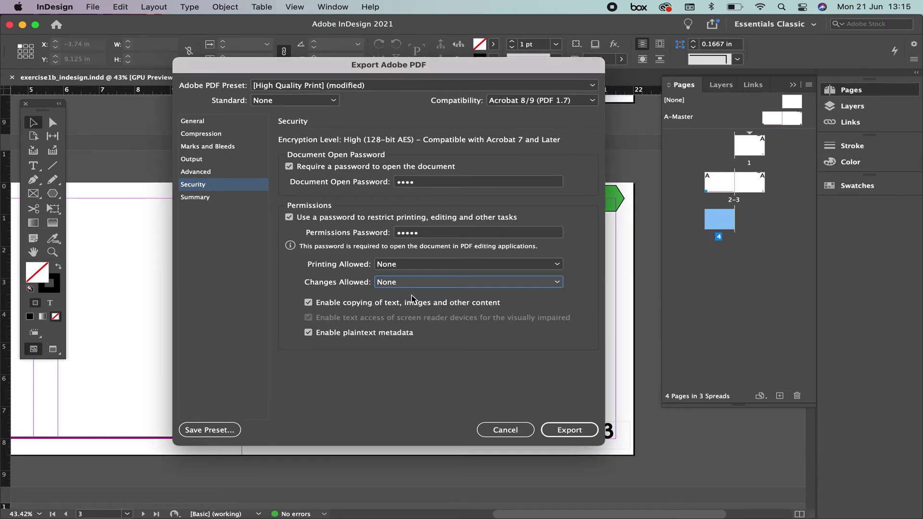
Export the secured PDF, re-entering the open and permissions passwords to confirm them.
click(569, 431)
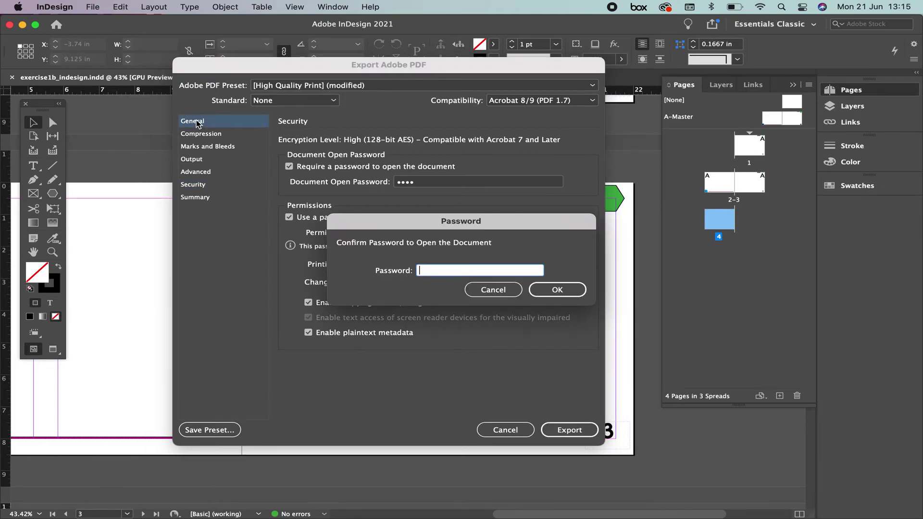
text(1234)
click(558, 289)
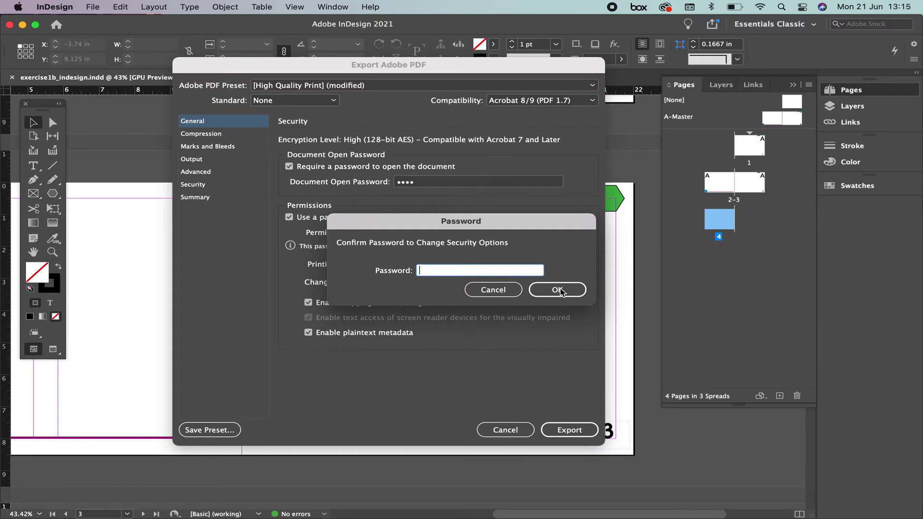
text(12345)
click(563, 291)
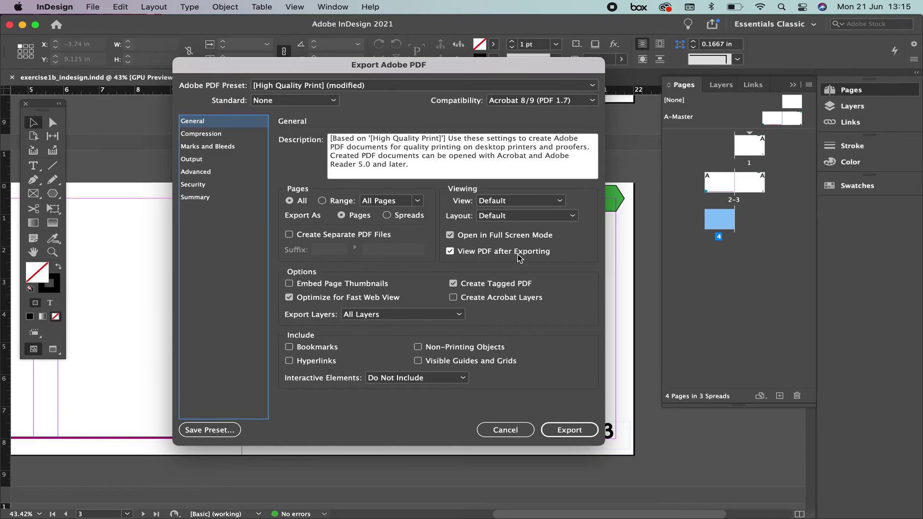
click(569, 429)
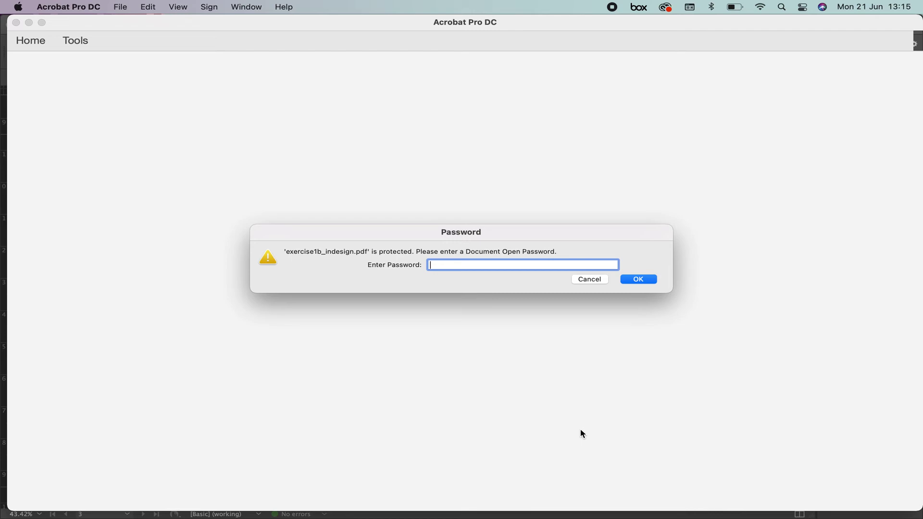
Unlock exercise1b_indesign.pdf with its open password, declining full screen and dismissing the sharing tip.
text(••••)
key(Return)
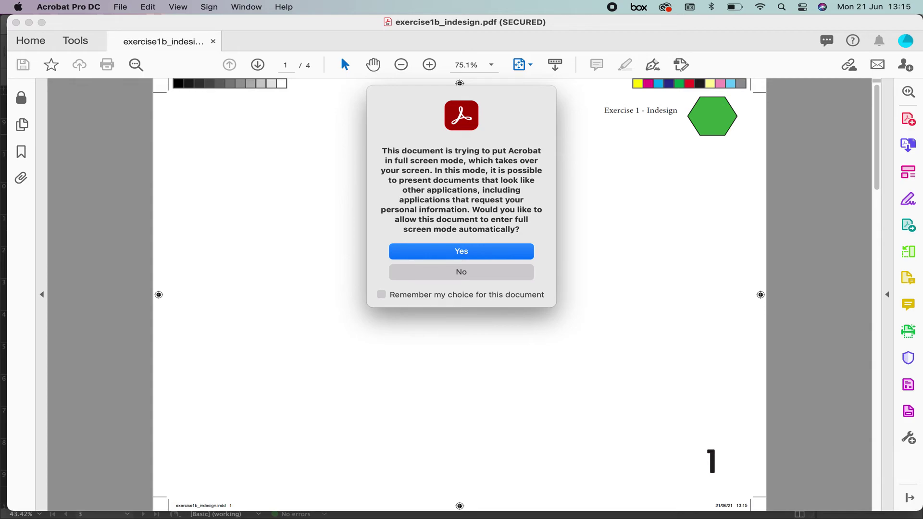
click(465, 270)
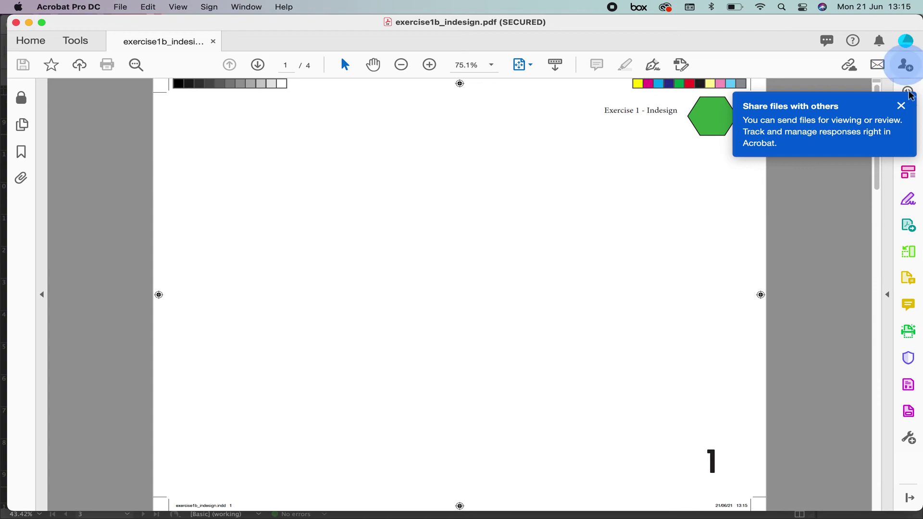
click(901, 106)
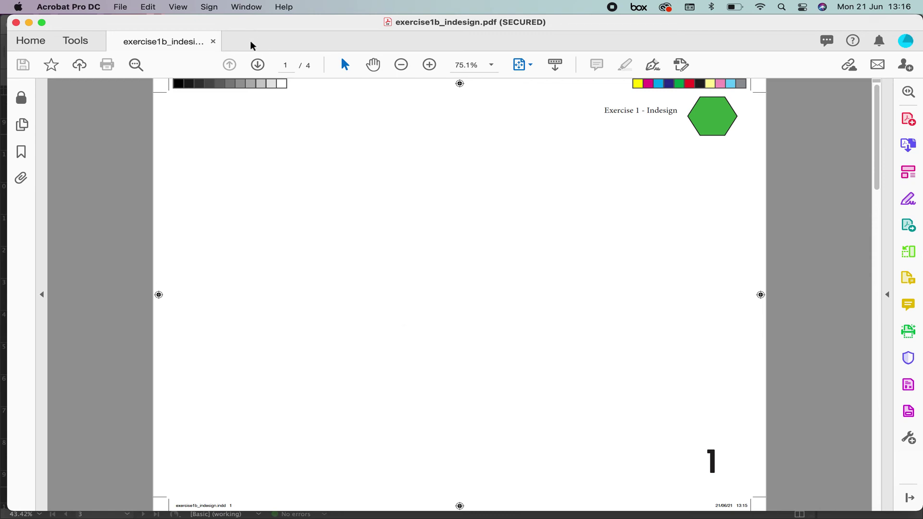
Page through pages 2–4 of the marked PDF, then return to InDesign.
click(262, 68)
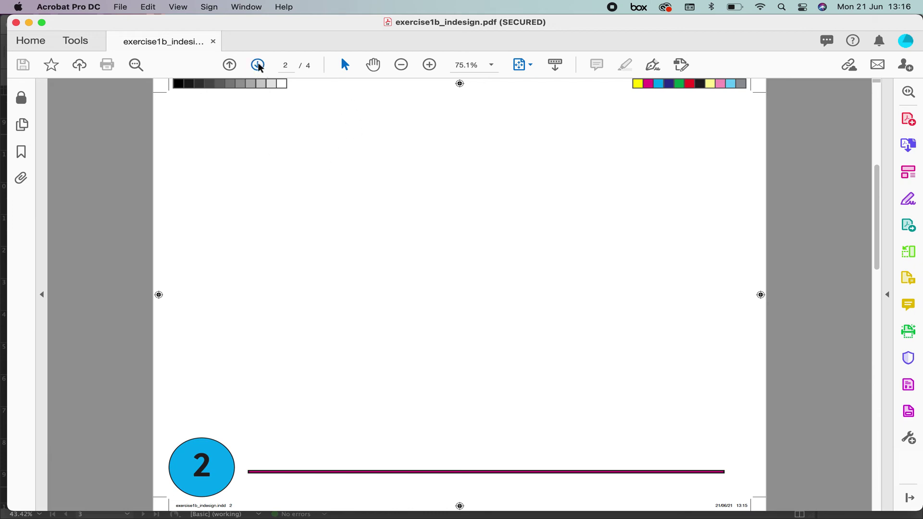
click(258, 64)
click(258, 65)
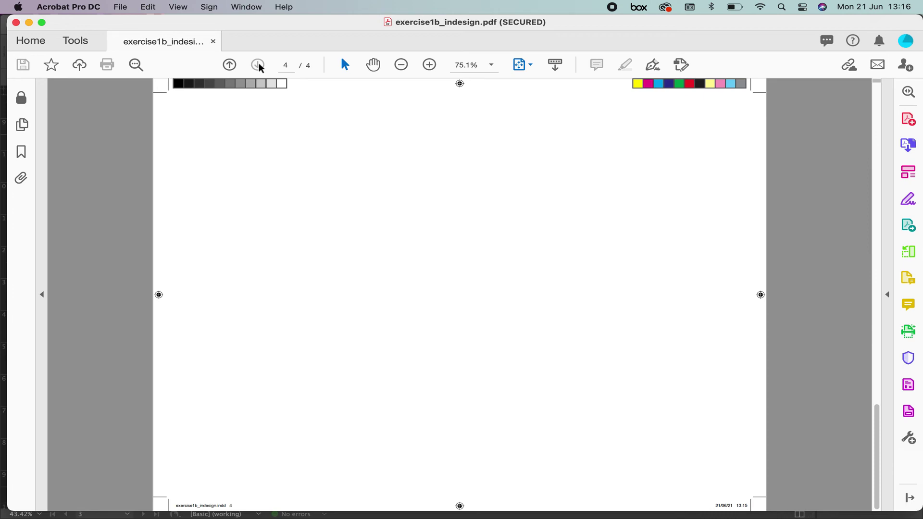
mouse_move(407, 518)
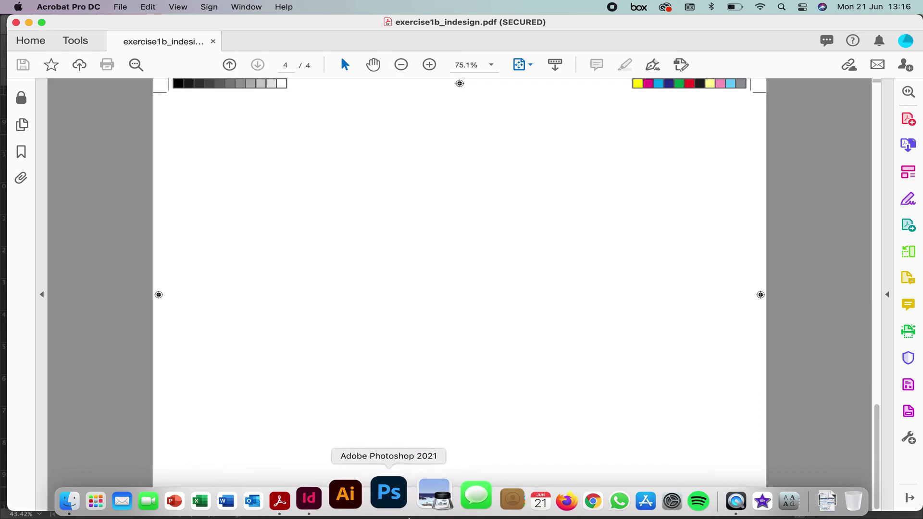
click(345, 503)
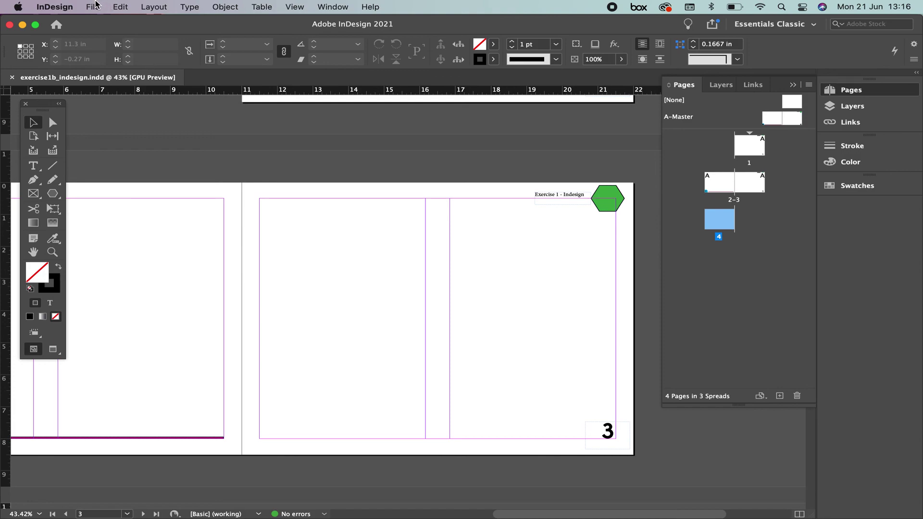
Start a new PDF export named exercise1c_indesign instead of overwriting the secured file.
click(95, 6)
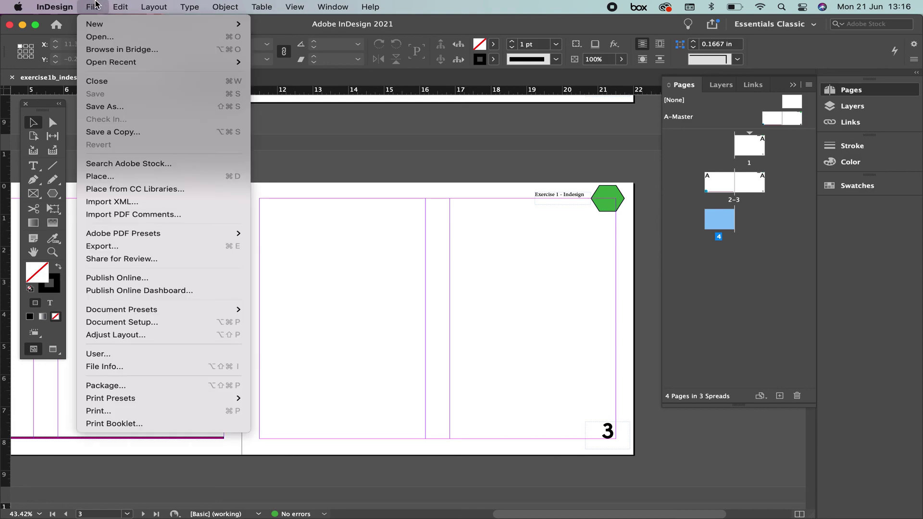
click(132, 248)
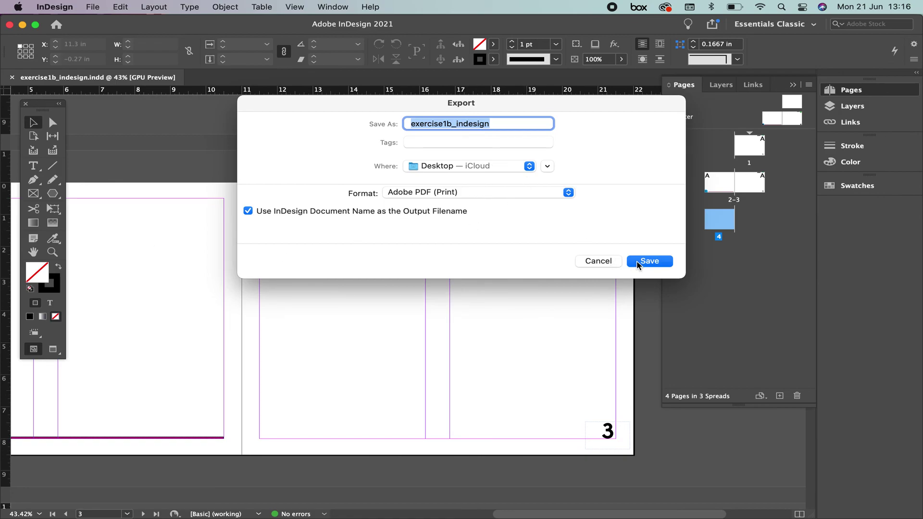
click(651, 264)
click(424, 248)
click(445, 124)
key(Delete)
text(c)
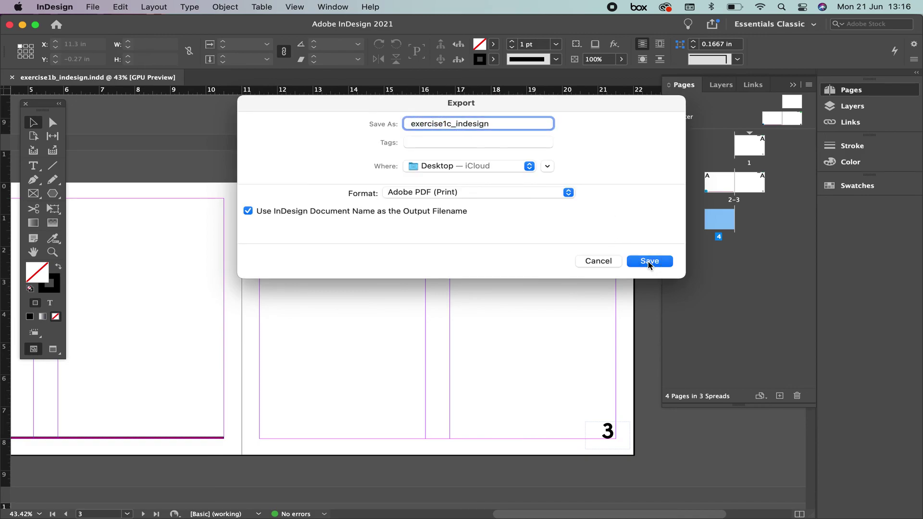
click(649, 262)
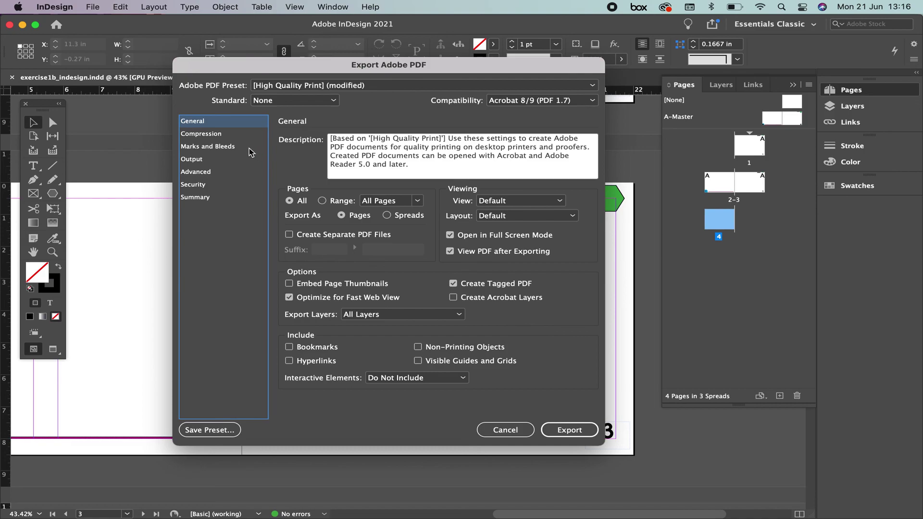
Turn off All Printer's Marks in Marks and Bleeds and export.
click(208, 146)
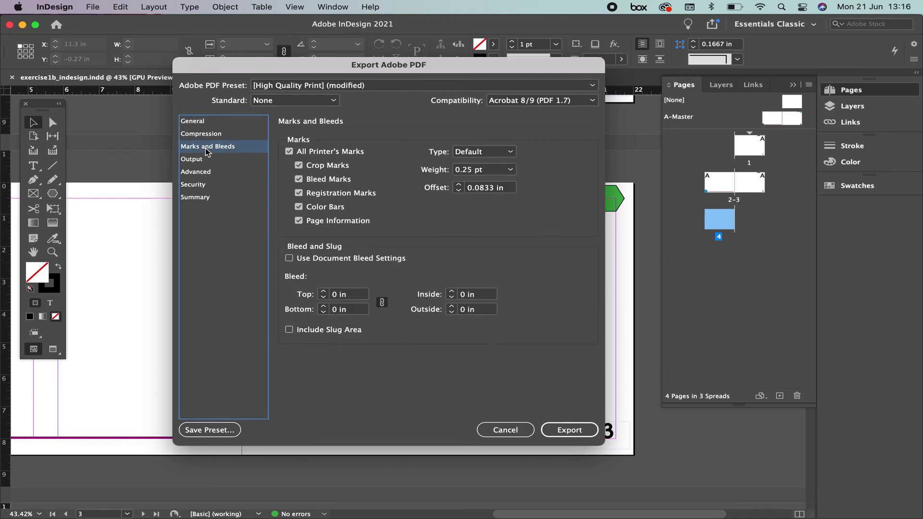
click(289, 151)
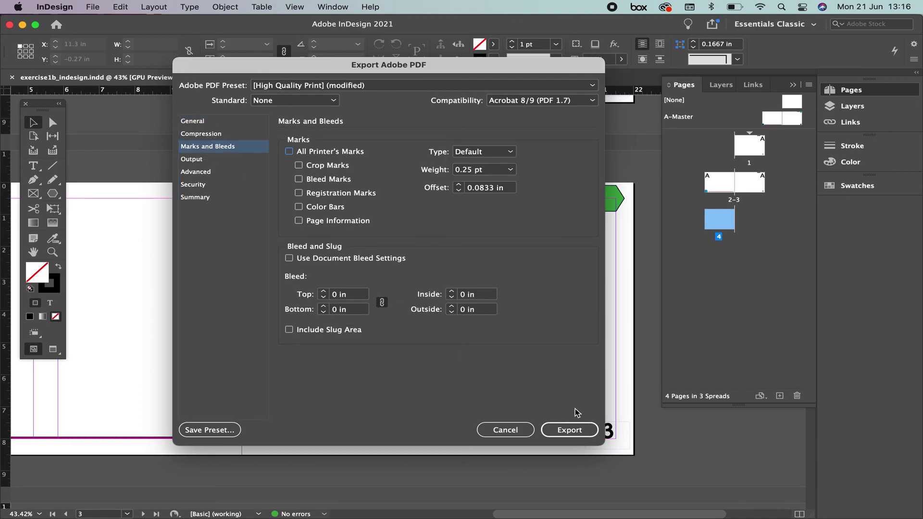
click(569, 430)
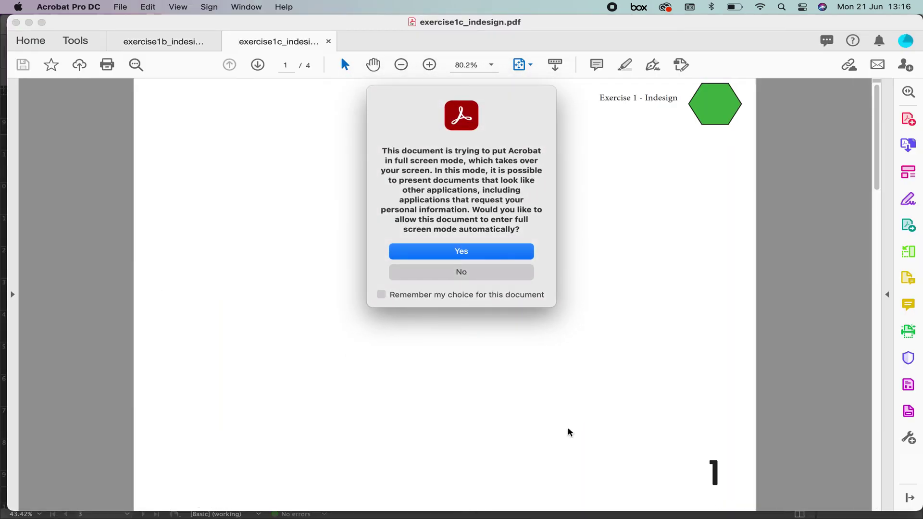
Decline full screen, then compare the exercise1b and exercise1c PDF tabs.
click(470, 273)
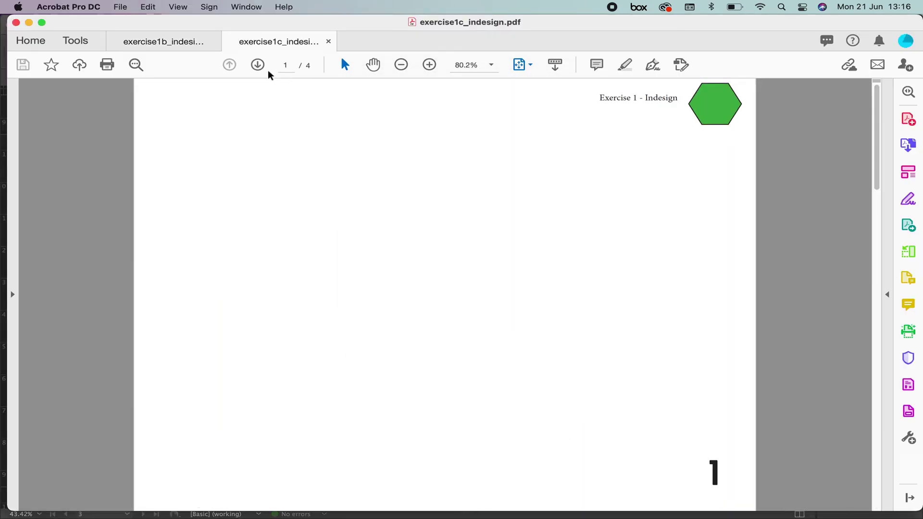
click(182, 41)
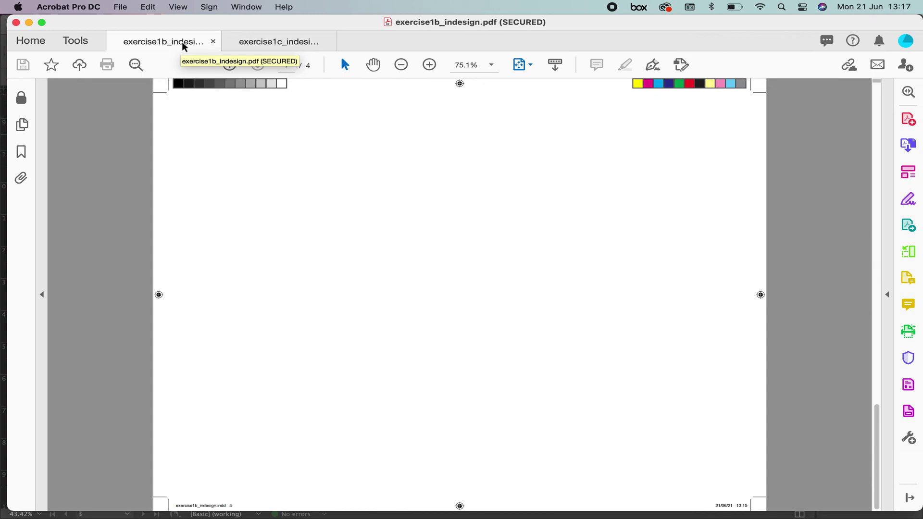
click(263, 41)
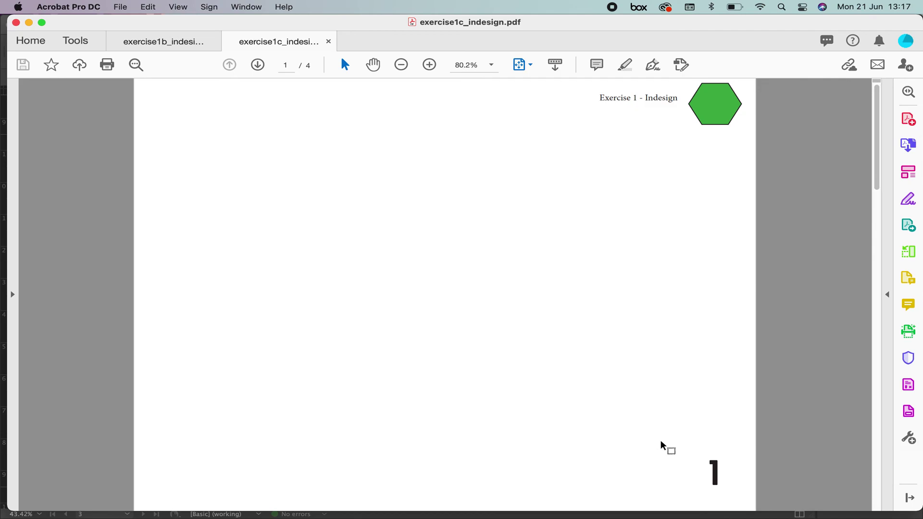
Page through exercise1c to page 4 and back to page 2.
click(258, 65)
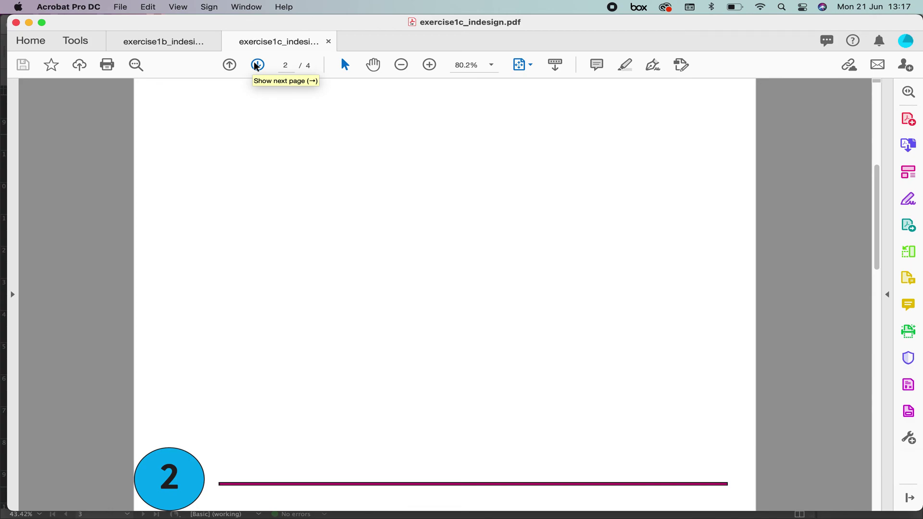
click(257, 65)
click(258, 65)
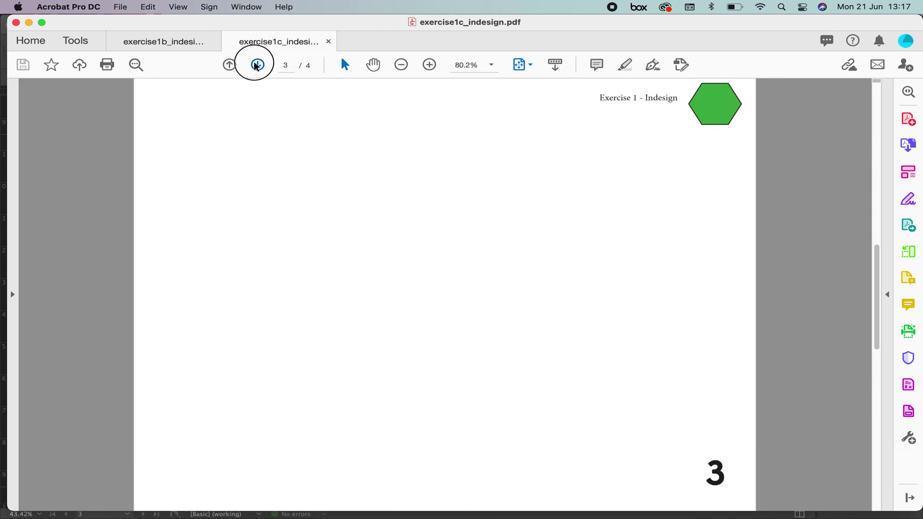
click(230, 65)
click(230, 66)
mouse_move(476, 517)
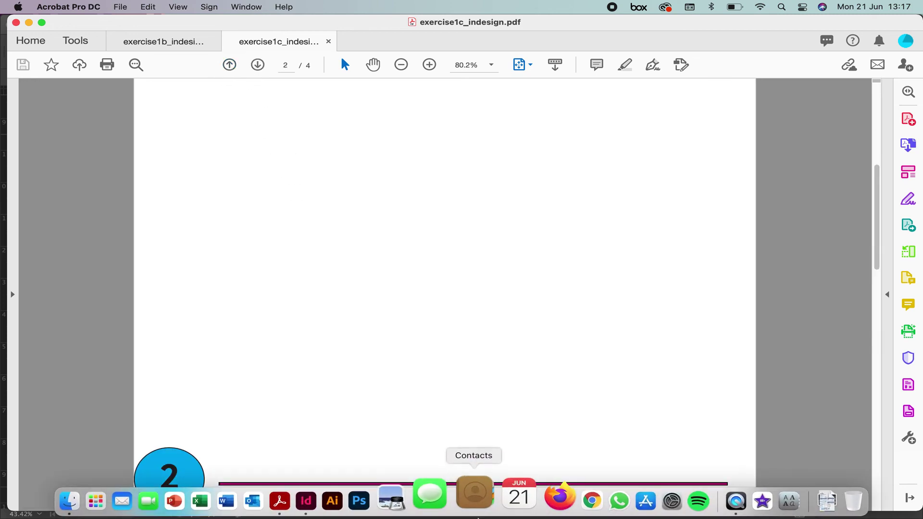